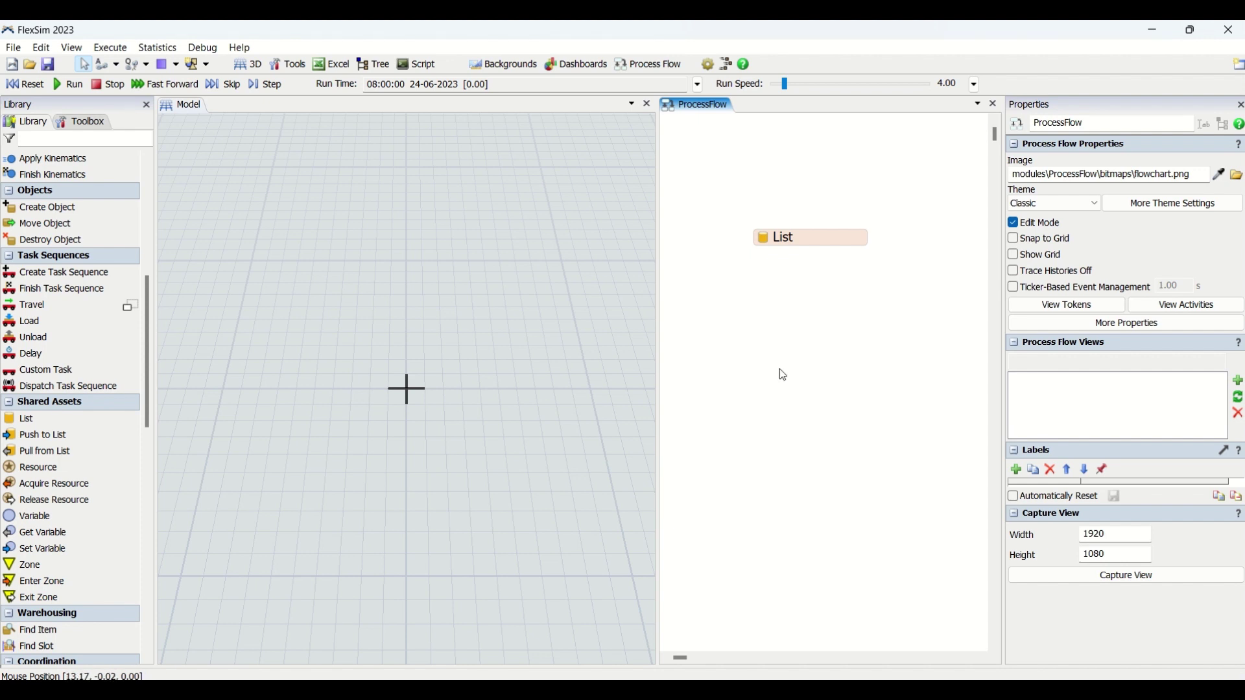
- Move the List activity slightly higher in the process flow
drag(817, 240, 812, 204)
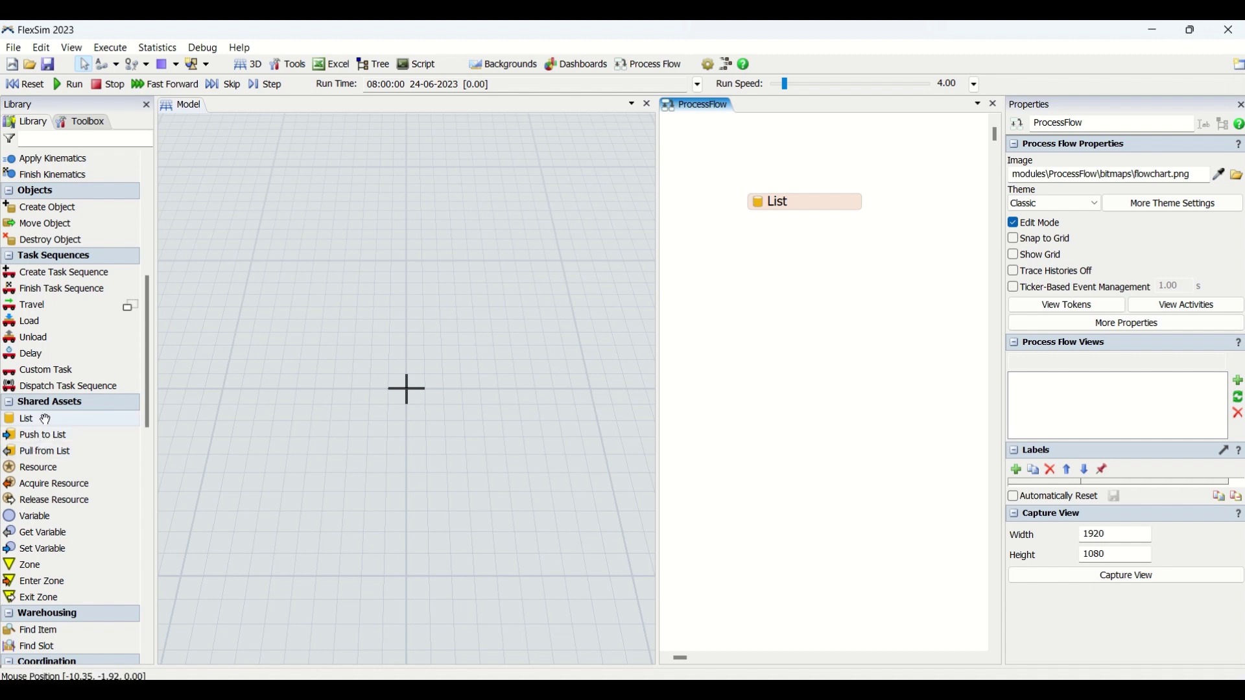
drag(46, 419, 745, 308)
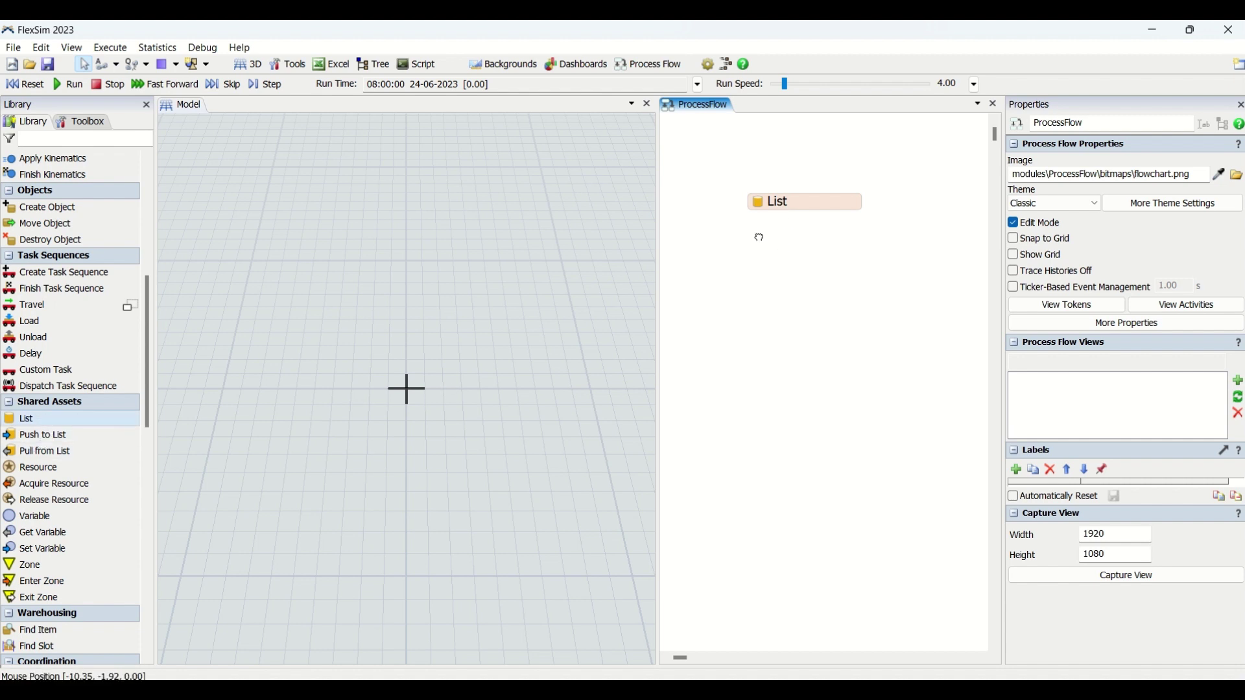
drag(760, 238, 760, 239)
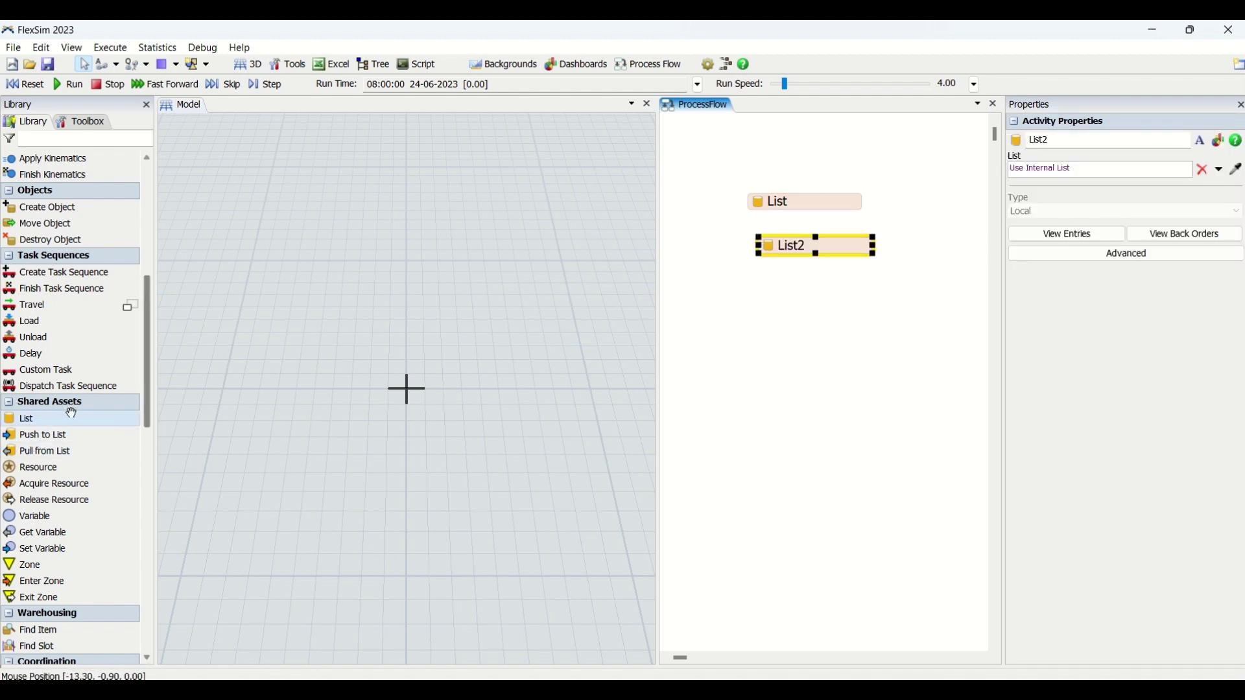
double_click(832, 250)
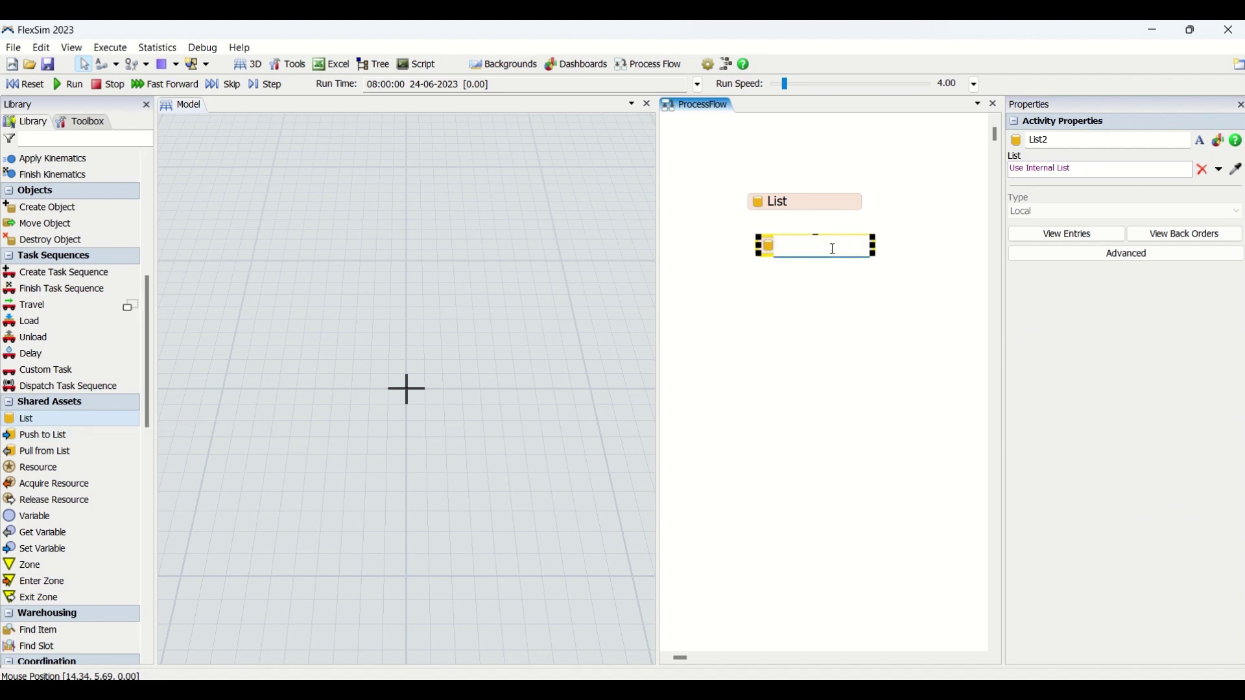
click(819, 270)
click(831, 240)
key(Delete)
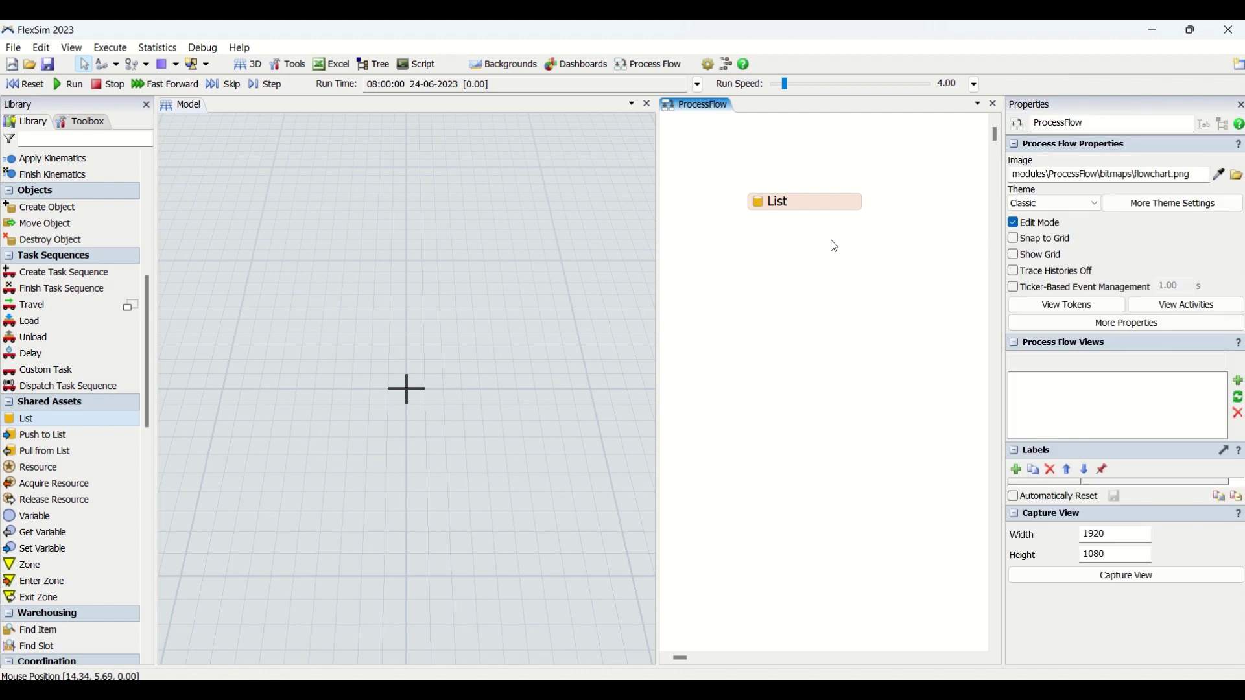
- Examine the internal list's advanced properties, covering its fields, back orders and general settings
click(781, 208)
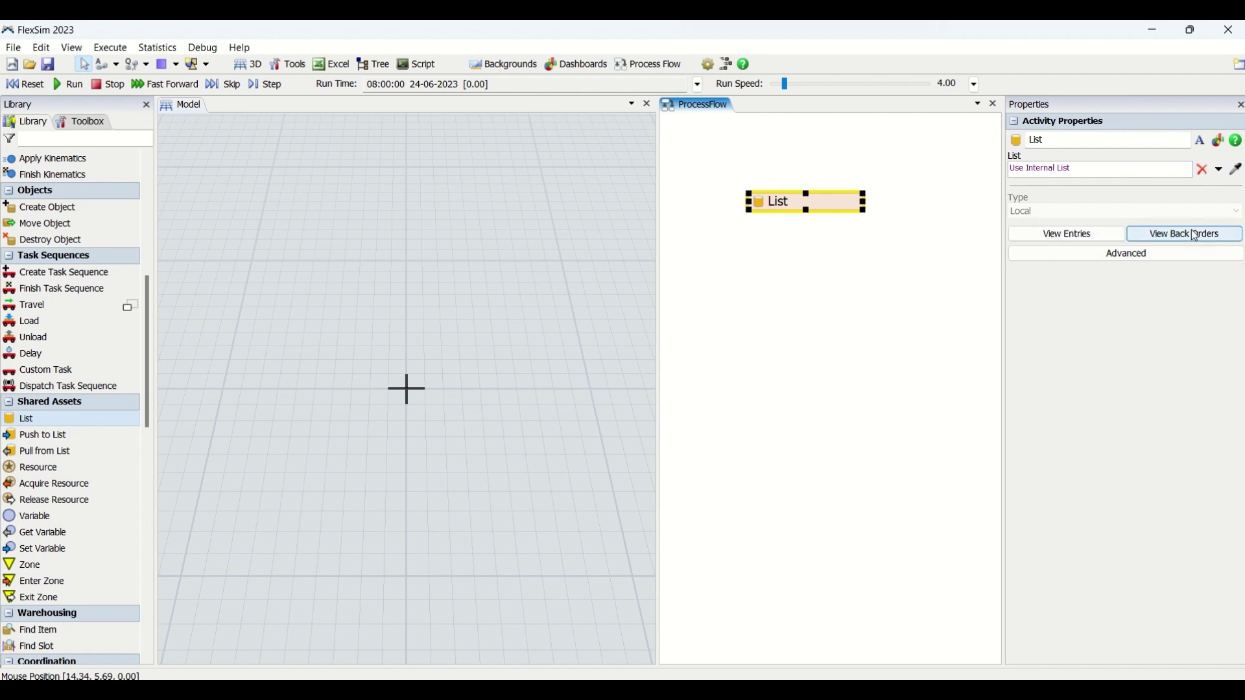
click(1123, 254)
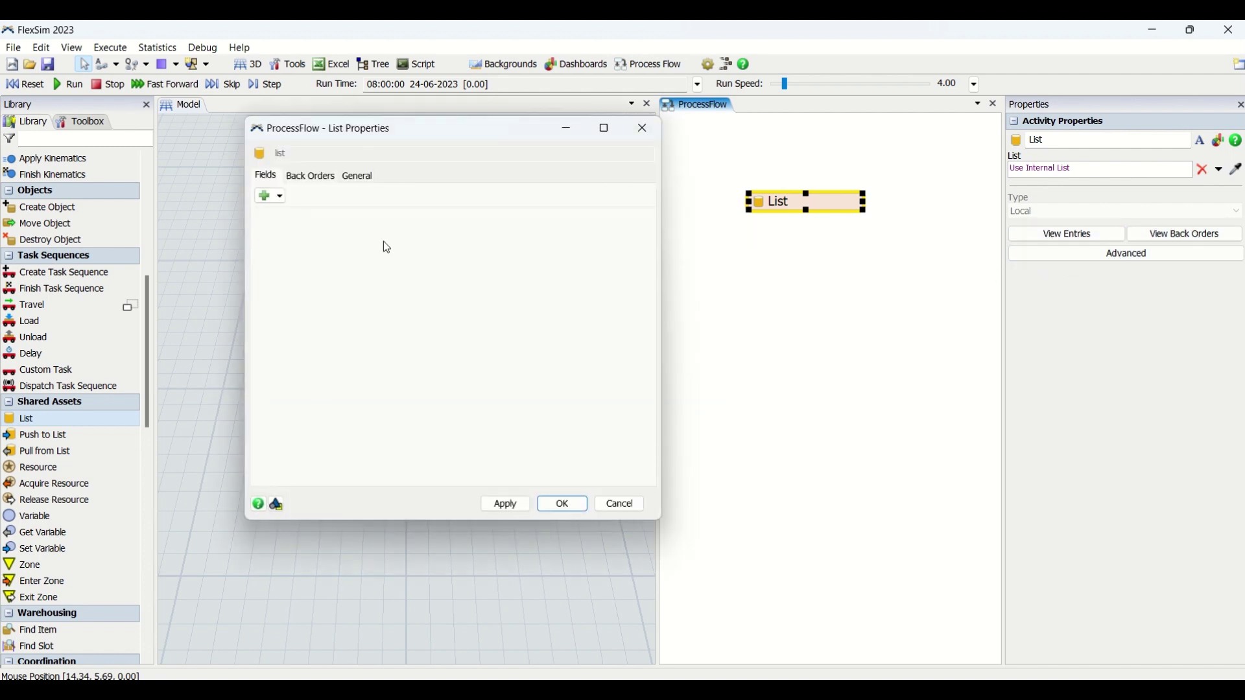
click(293, 179)
click(343, 178)
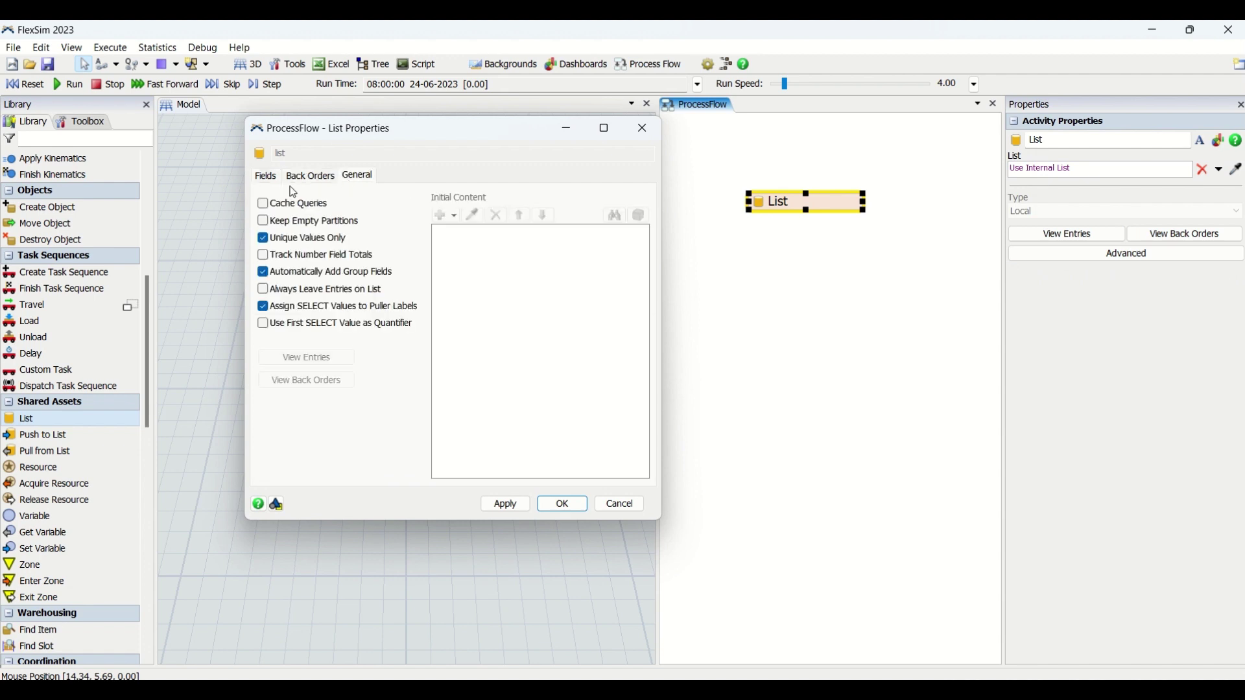
click(266, 177)
click(643, 130)
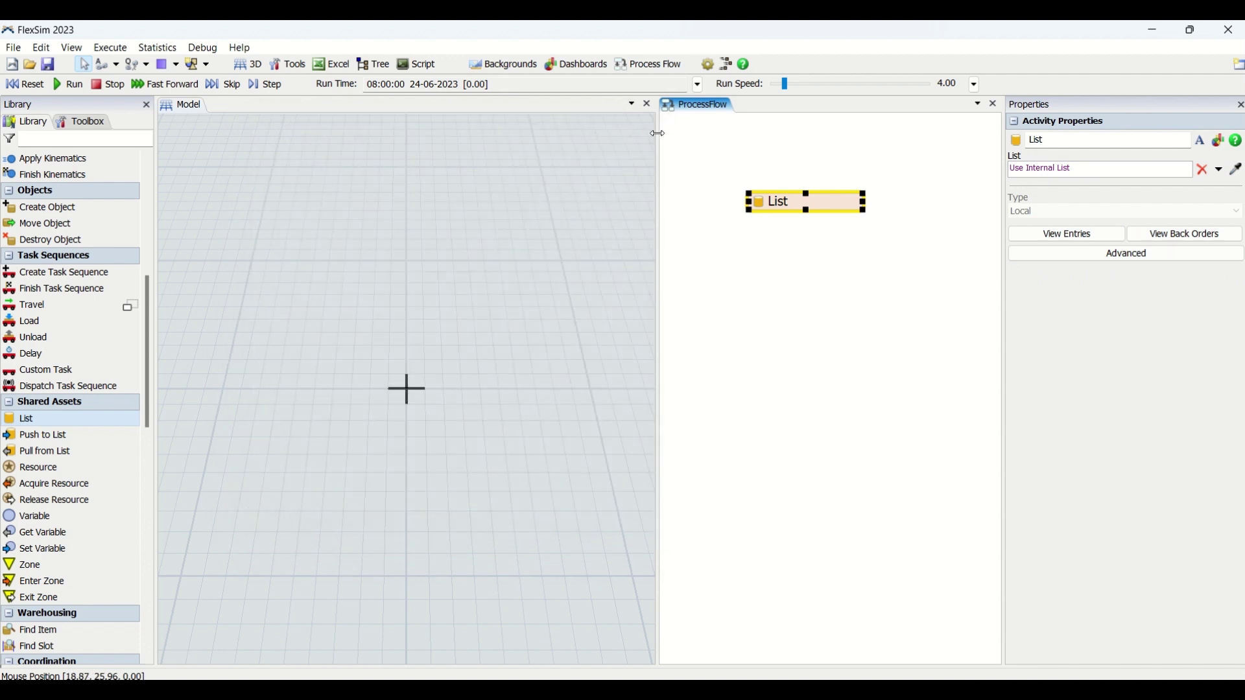
click(824, 252)
- Add a global Item List named ItemList1 to the model with its default fields
click(81, 121)
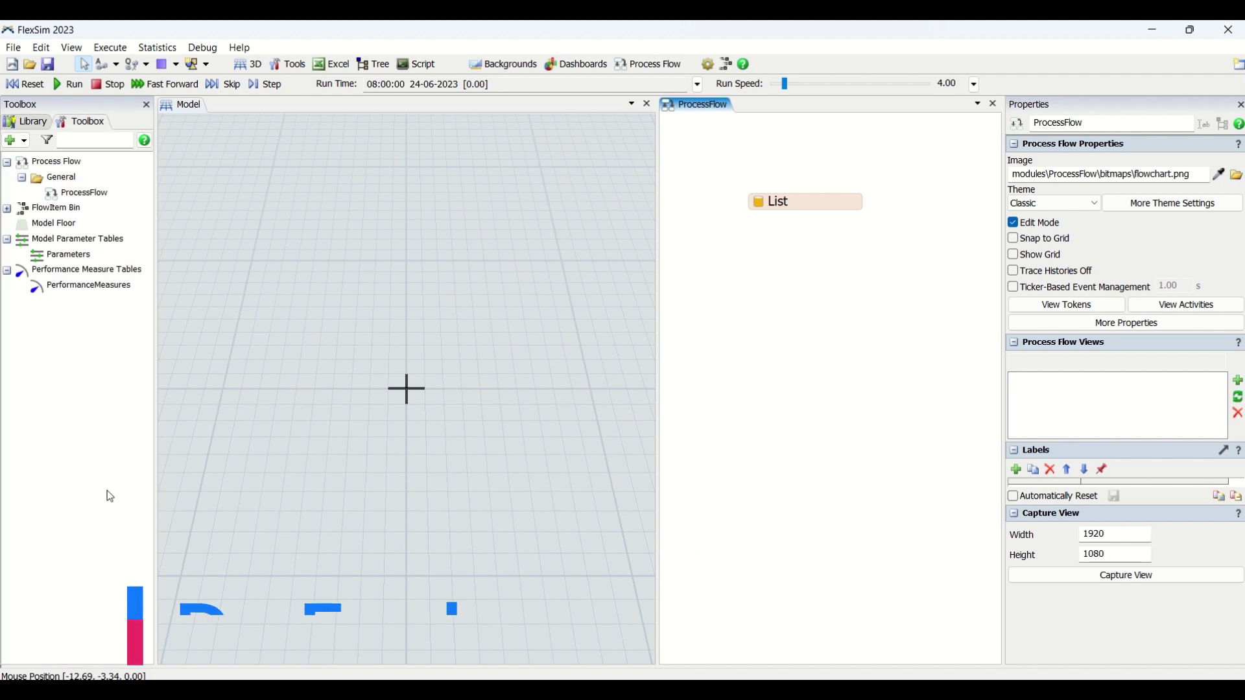
click(11, 140)
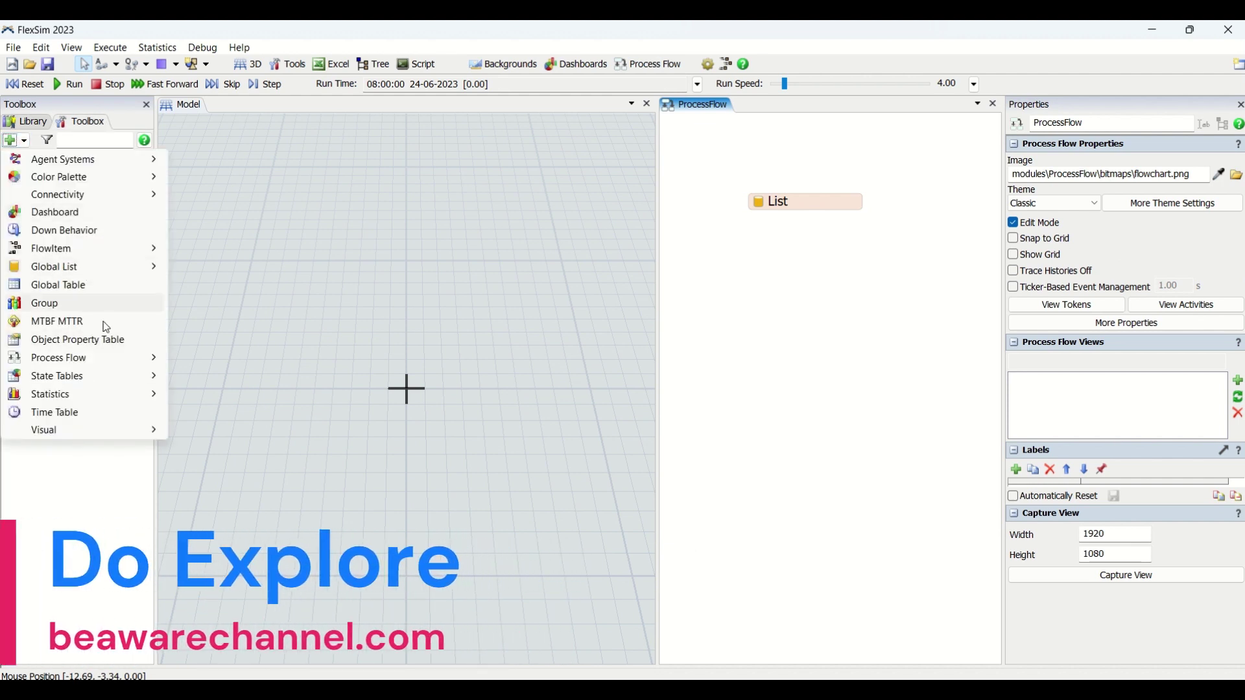
mouse_move(75, 267)
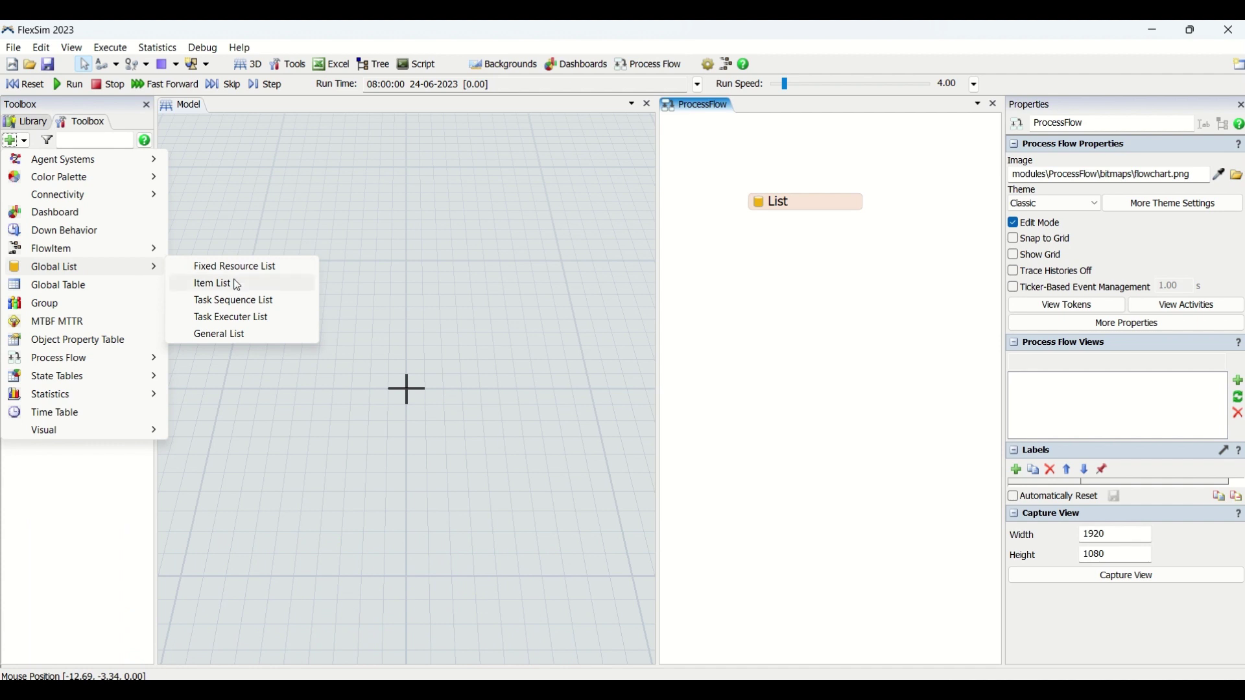
click(237, 285)
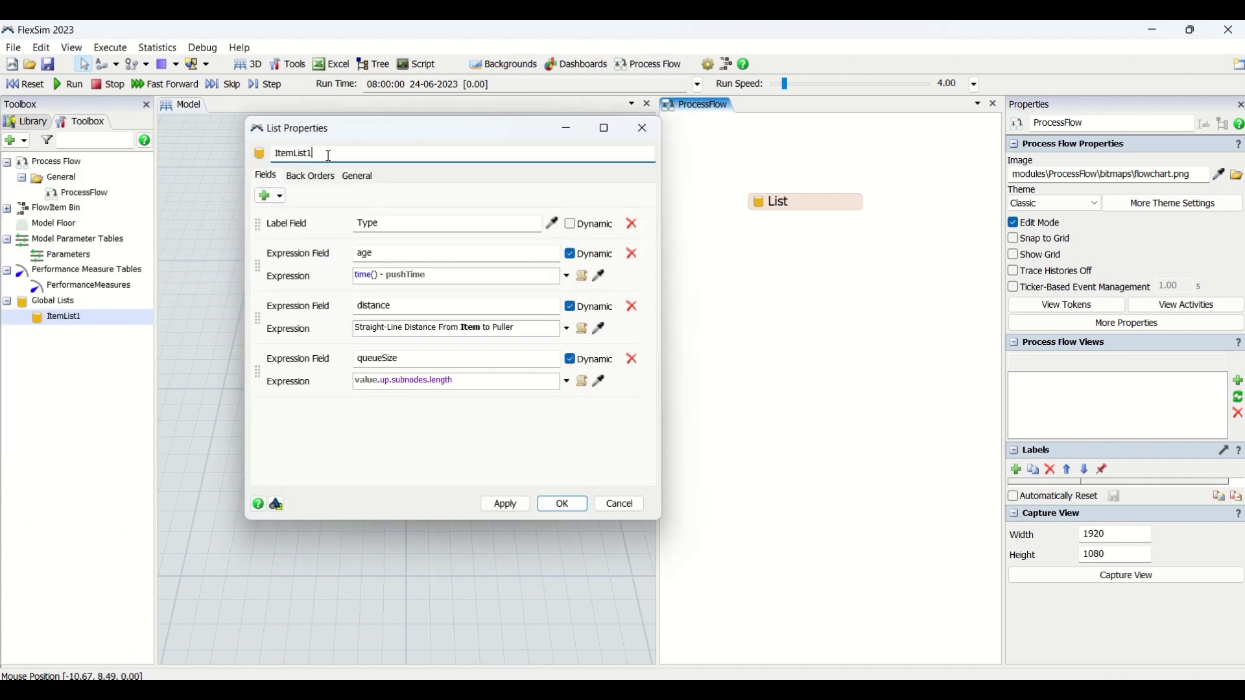
click(548, 503)
- Link the process flow's List activity to the global list ItemList1
double_click(778, 202)
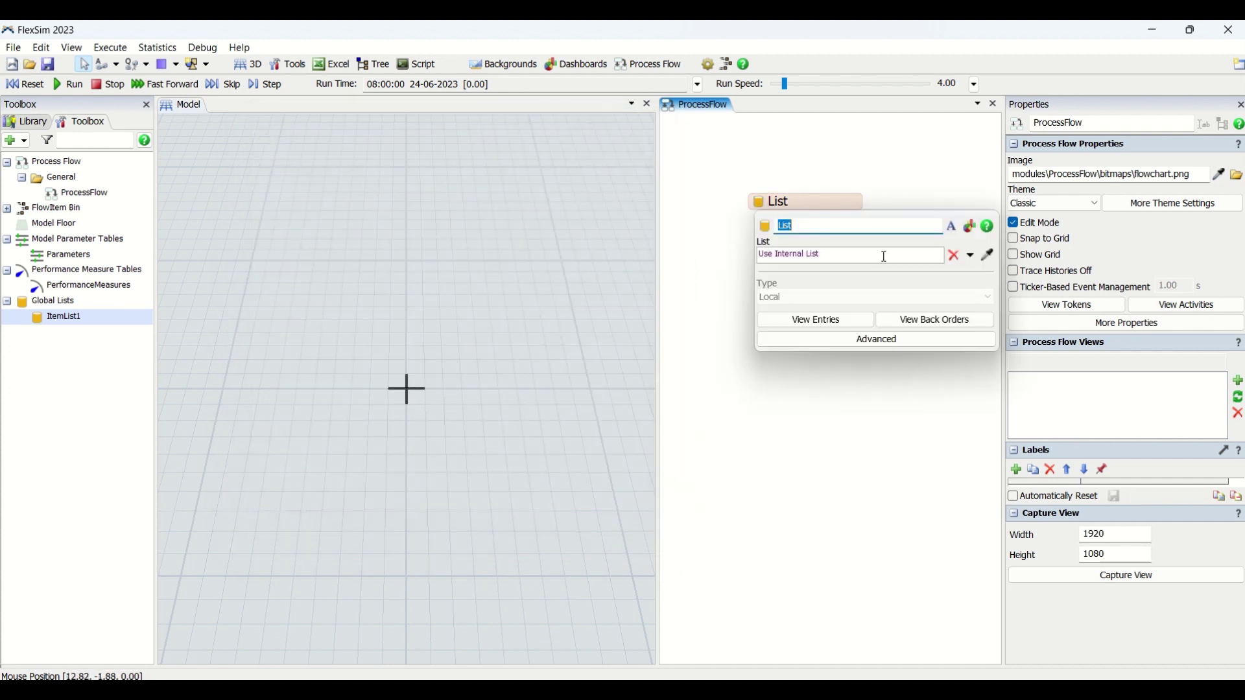
click(971, 258)
mouse_move(951, 316)
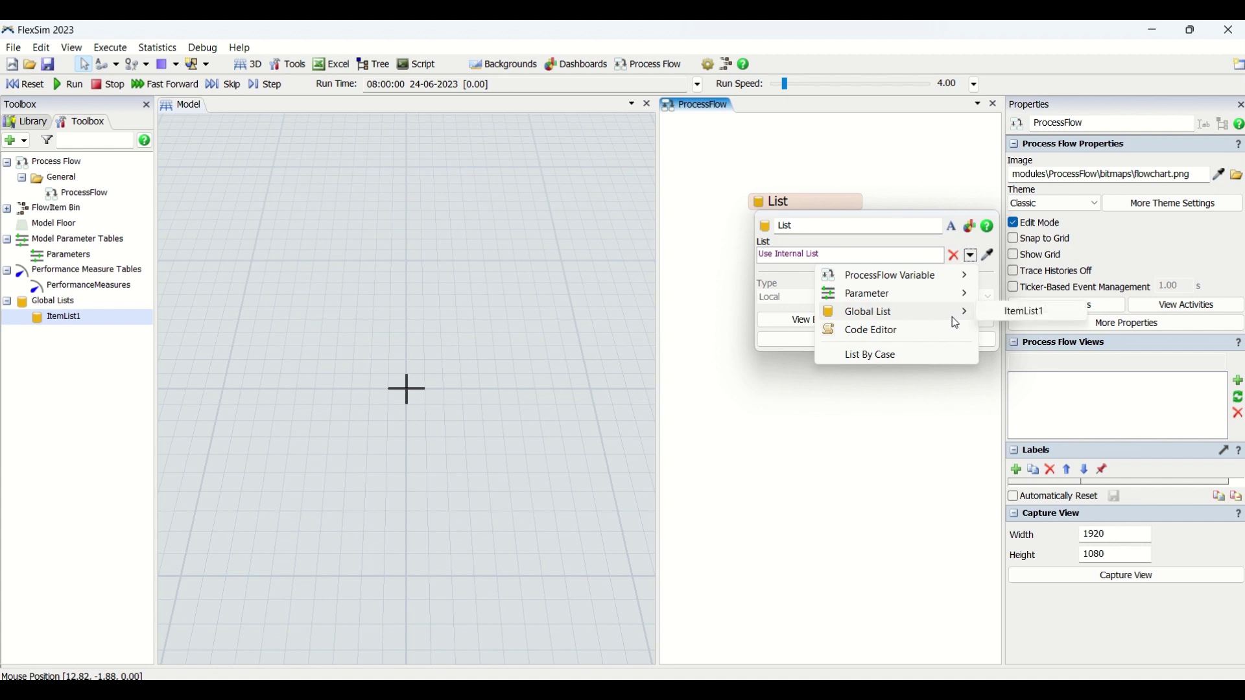
click(1050, 316)
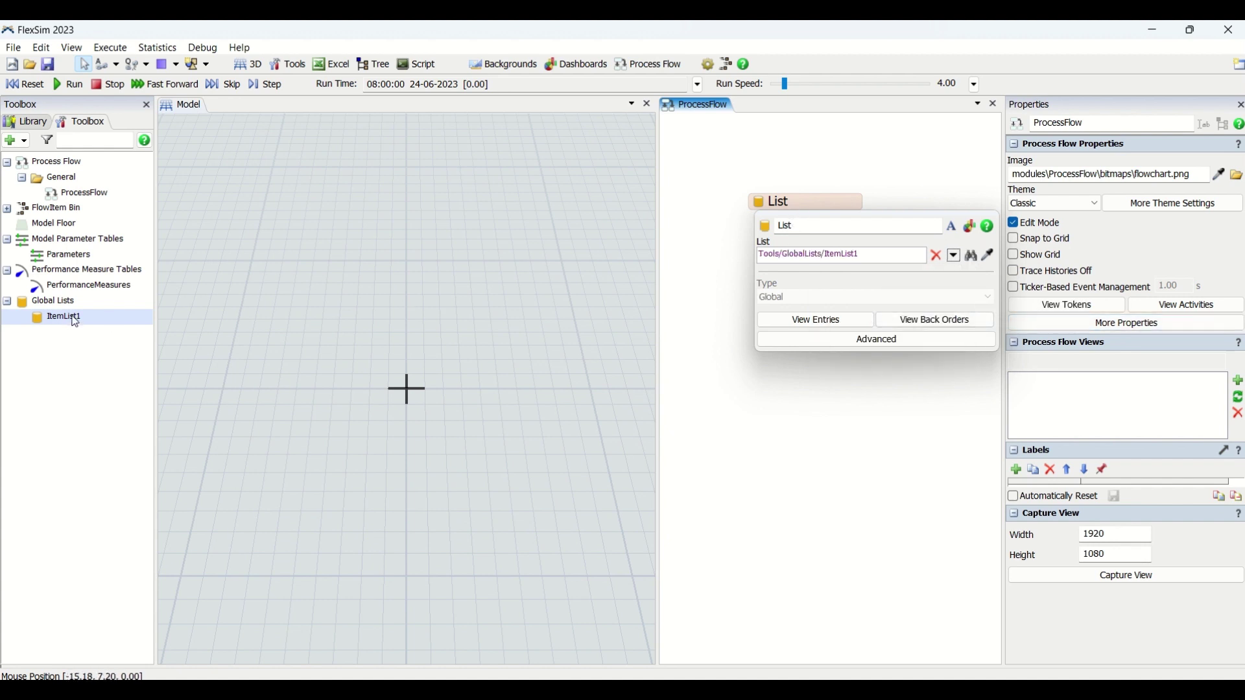
click(827, 177)
- View the entries table and the back orders table of the List activity
click(862, 204)
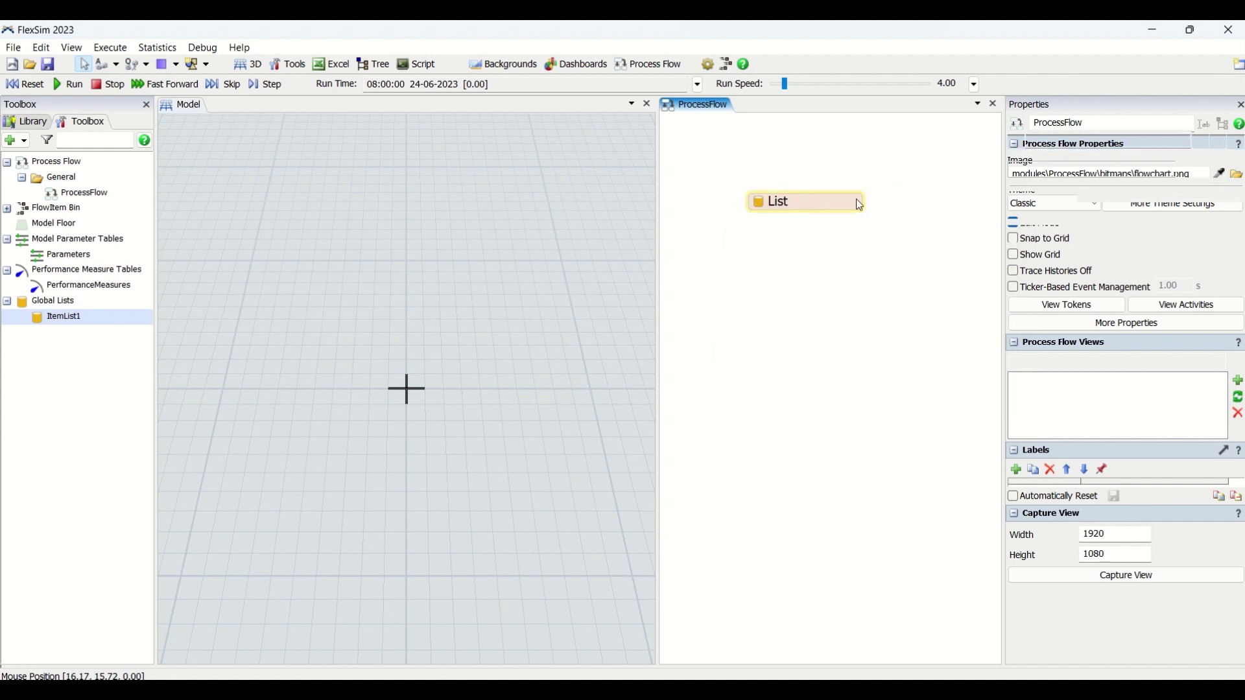
click(875, 292)
click(844, 210)
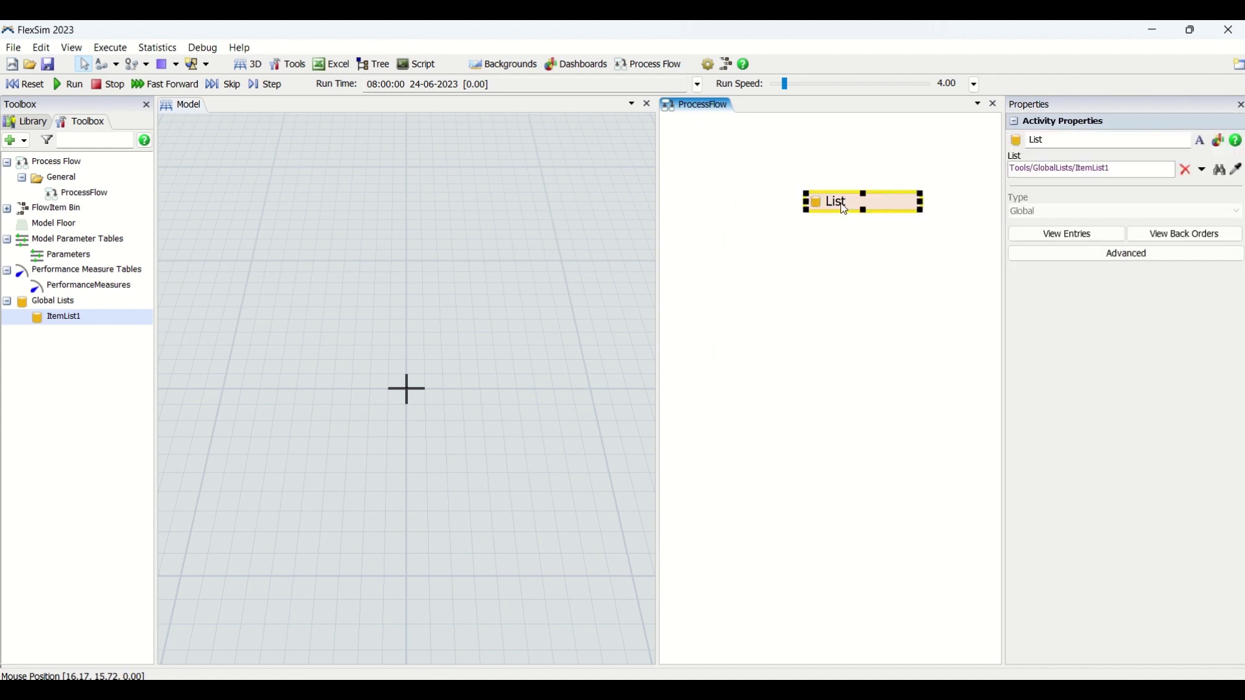
click(1030, 235)
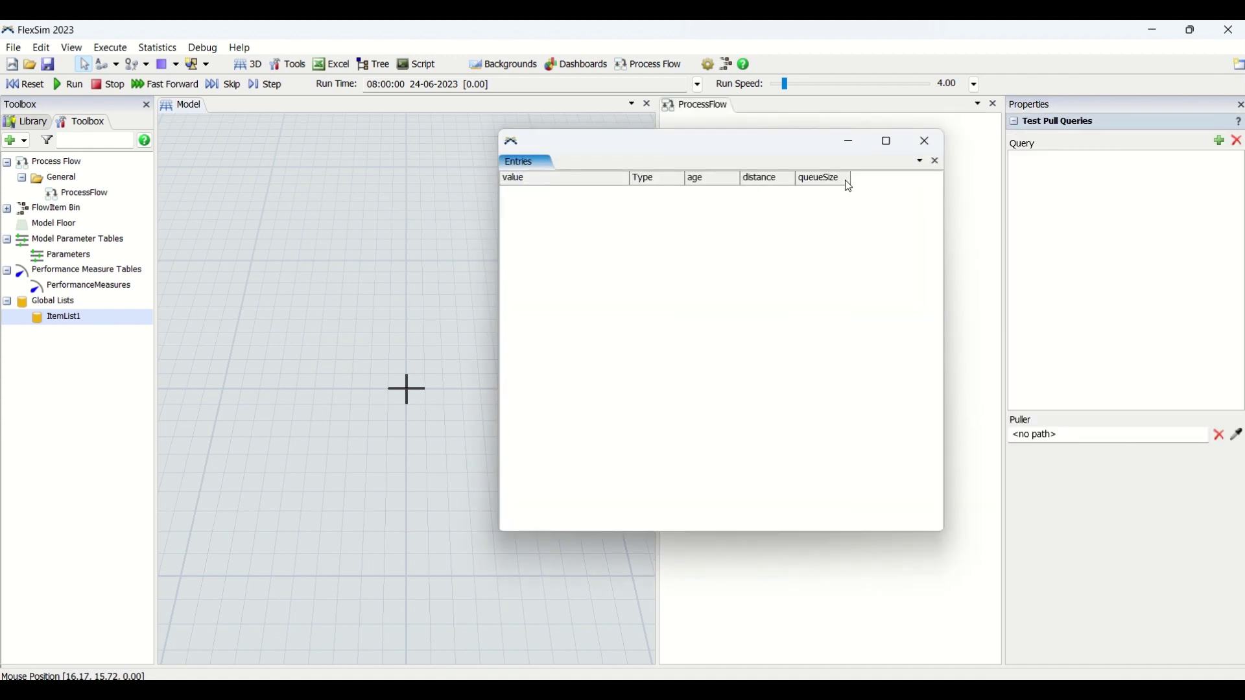
click(929, 144)
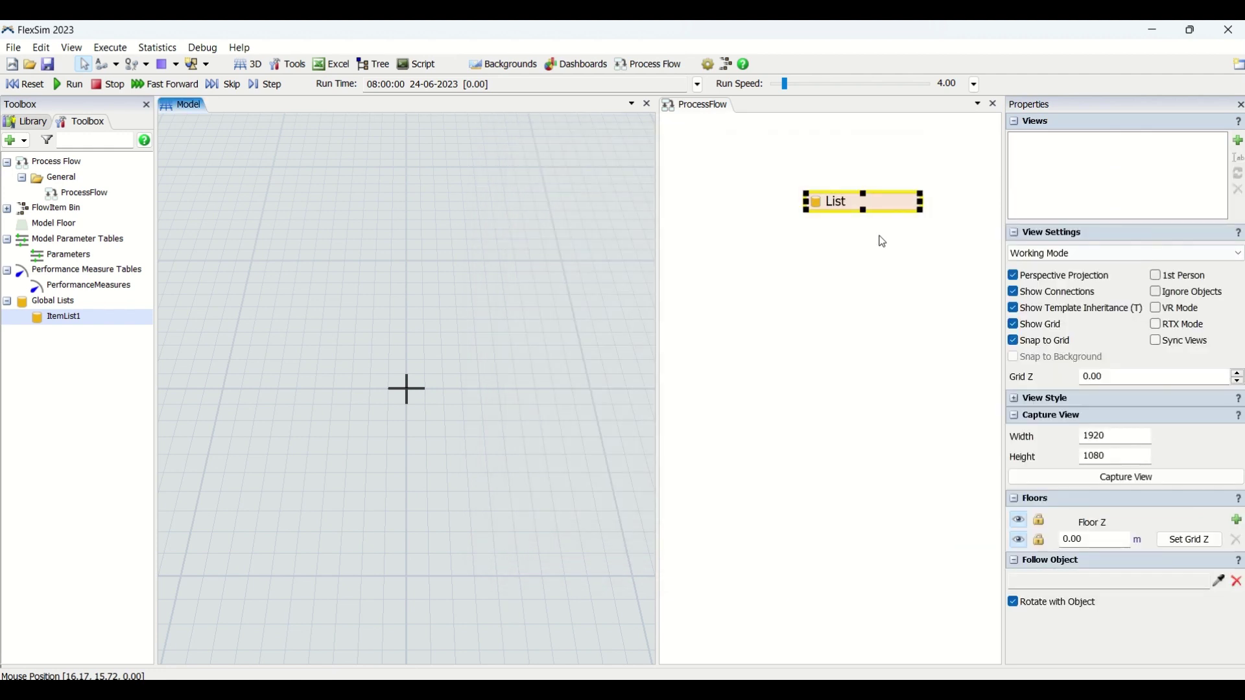
click(878, 209)
click(1216, 235)
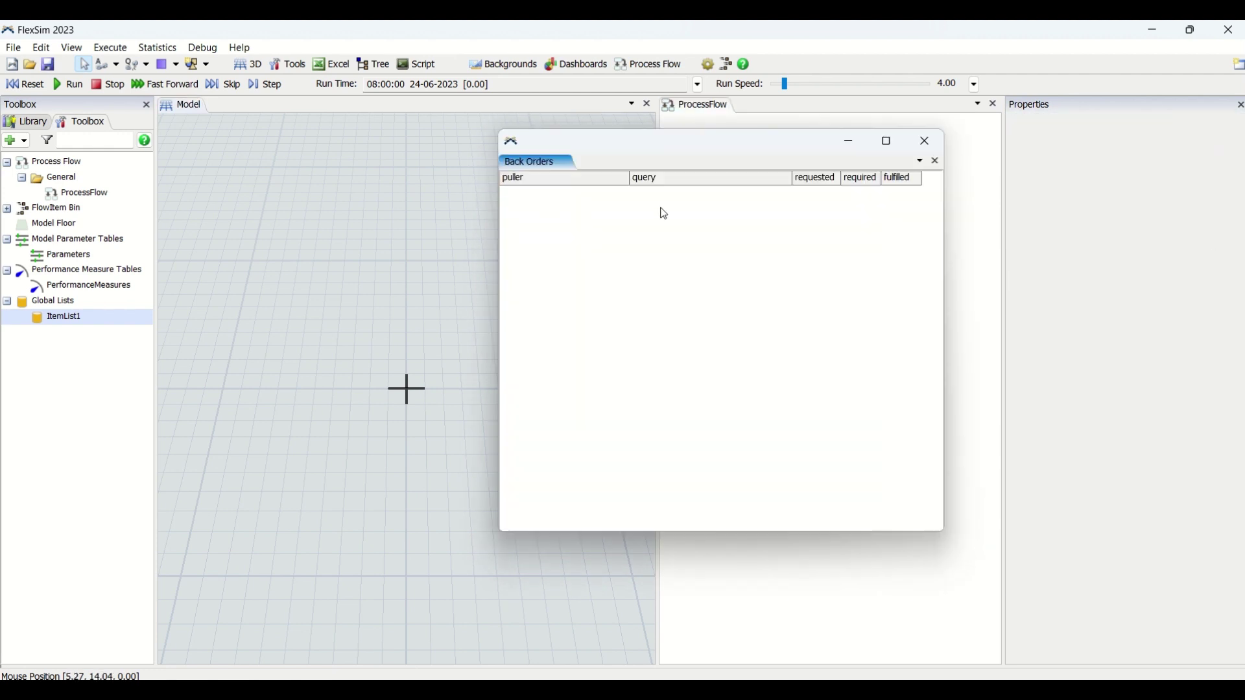
click(928, 144)
- Examine the fields, back order options and general settings of ItemList1 through the List activity's advanced properties
click(919, 209)
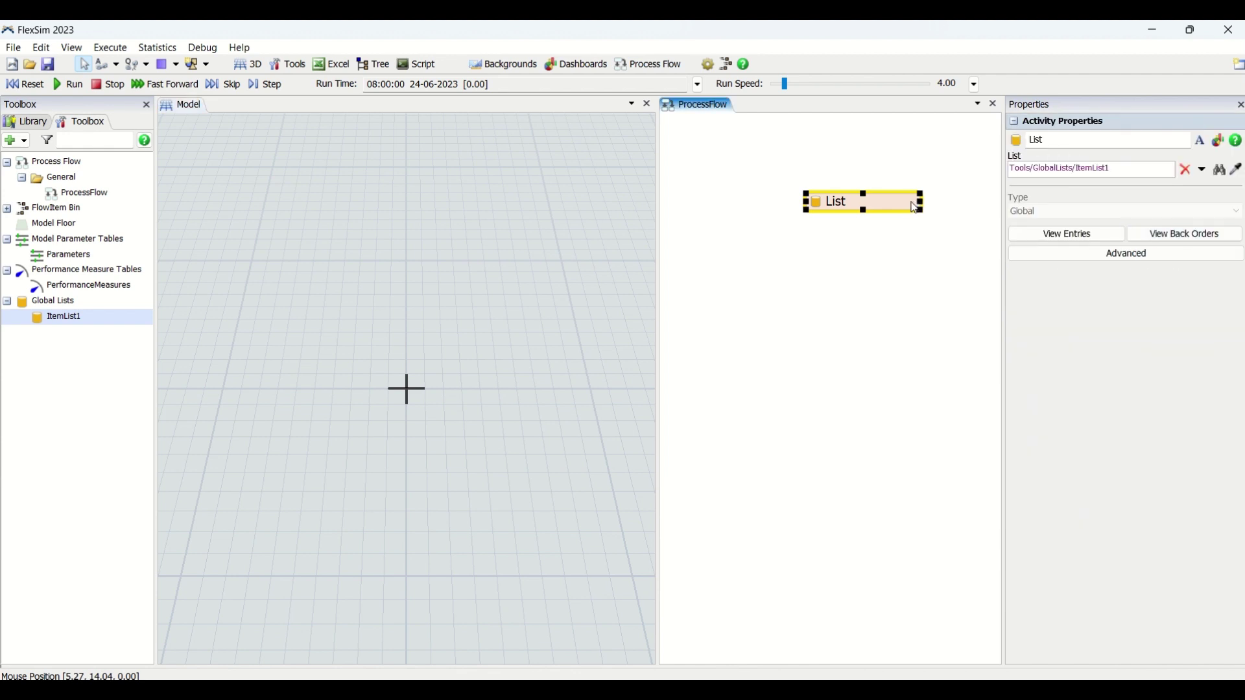
click(1062, 257)
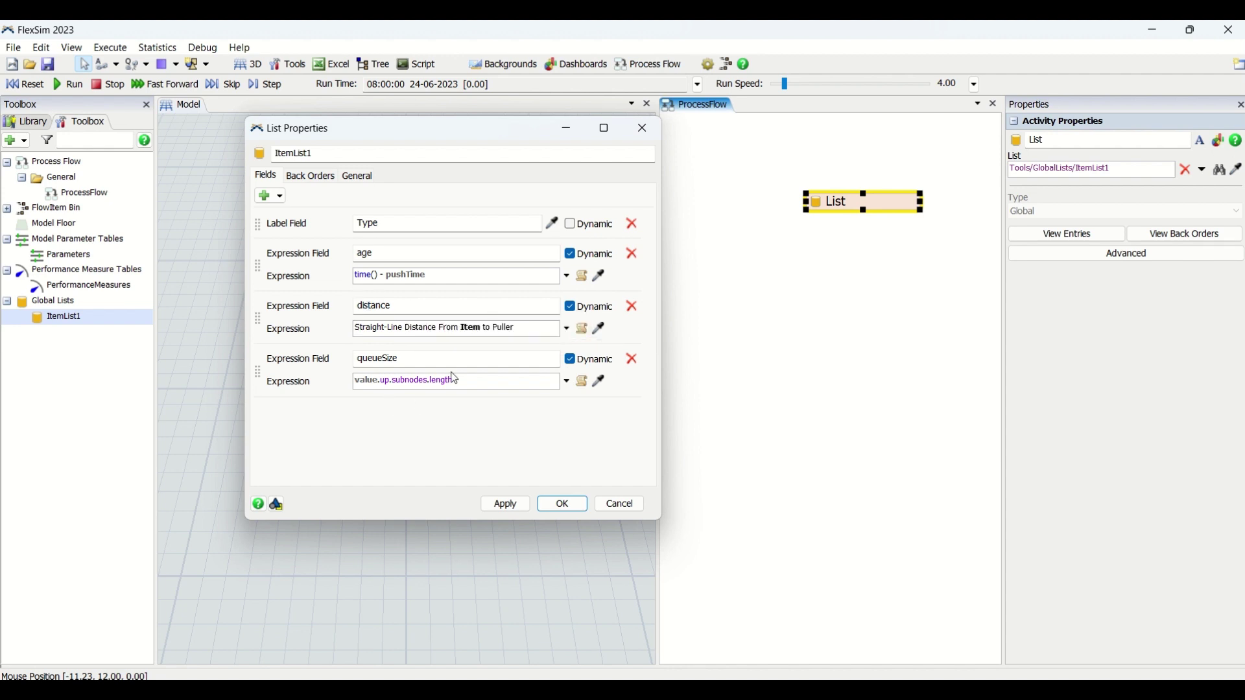
click(326, 179)
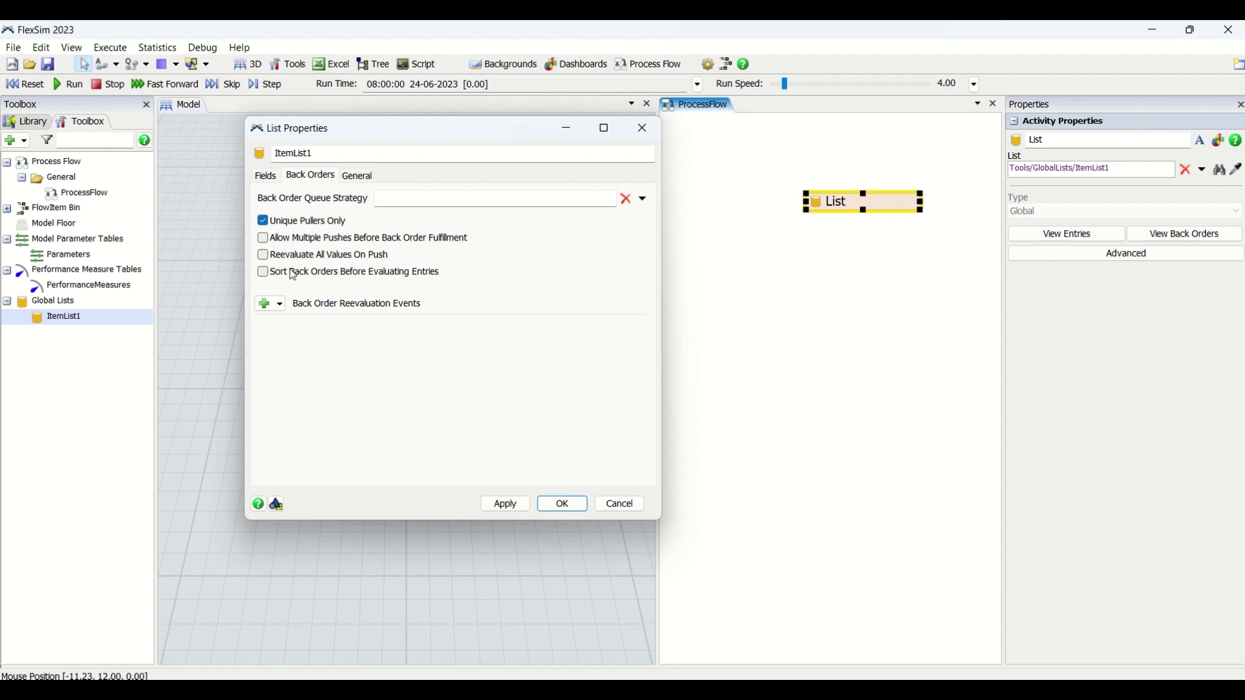
mouse_move(275, 250)
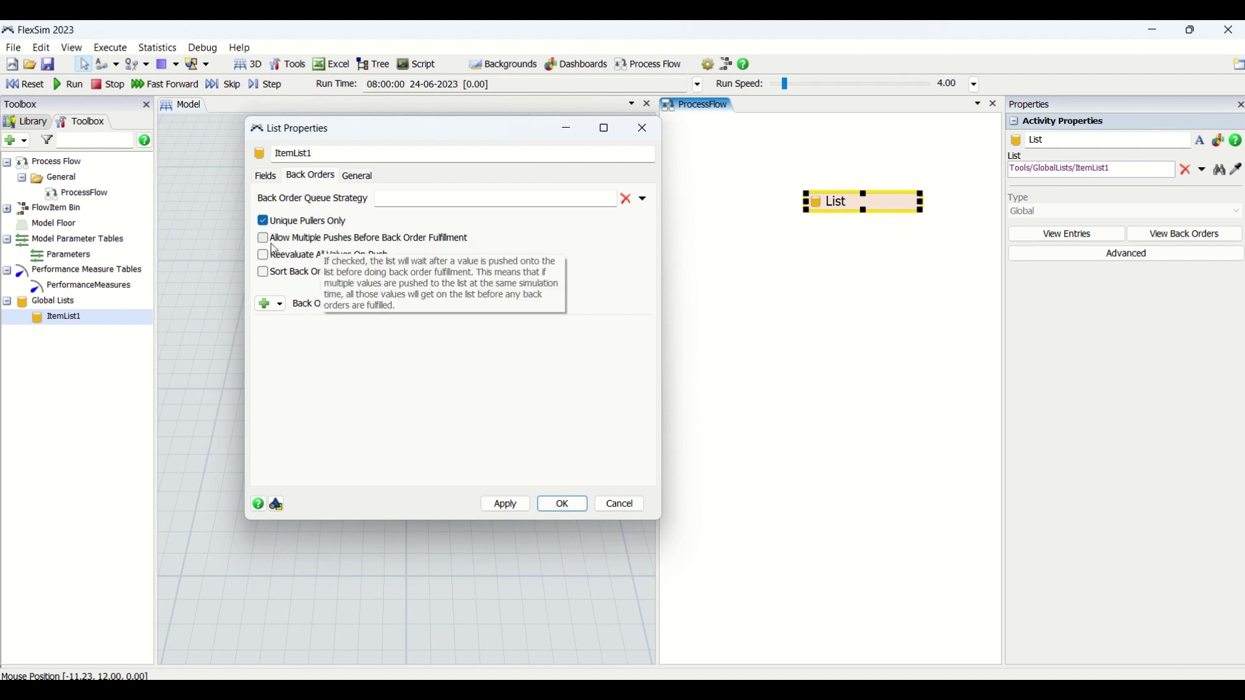
mouse_move(446, 283)
click(356, 176)
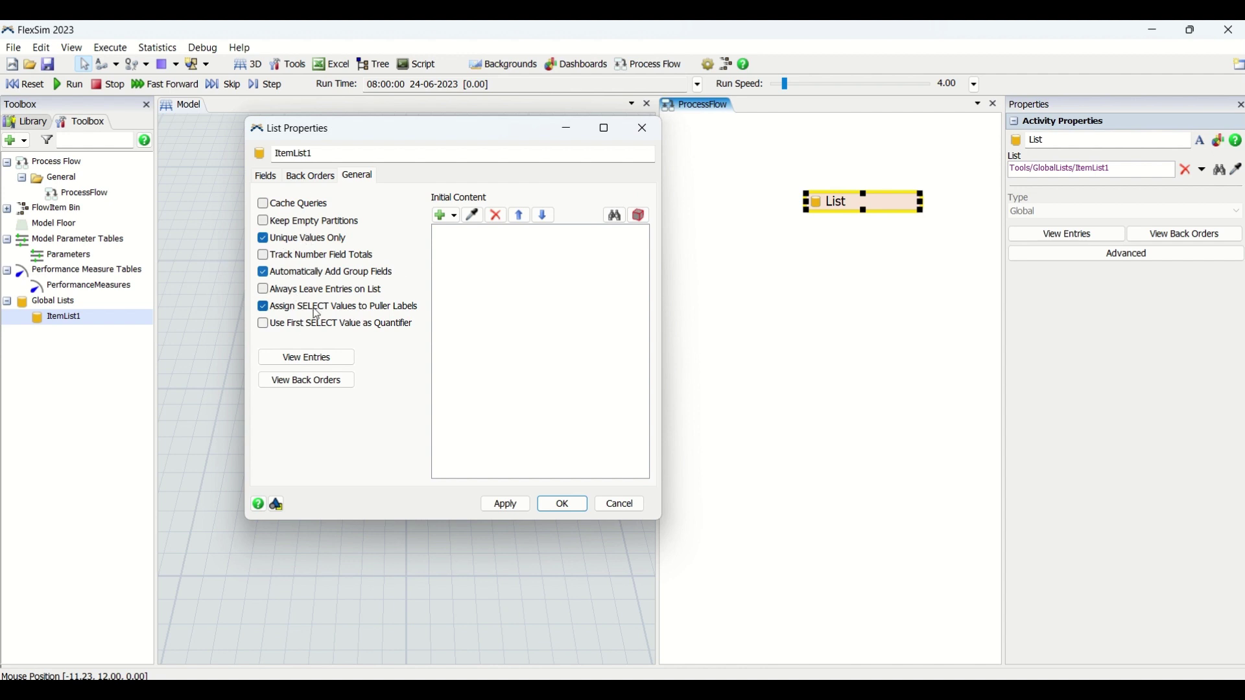
click(574, 508)
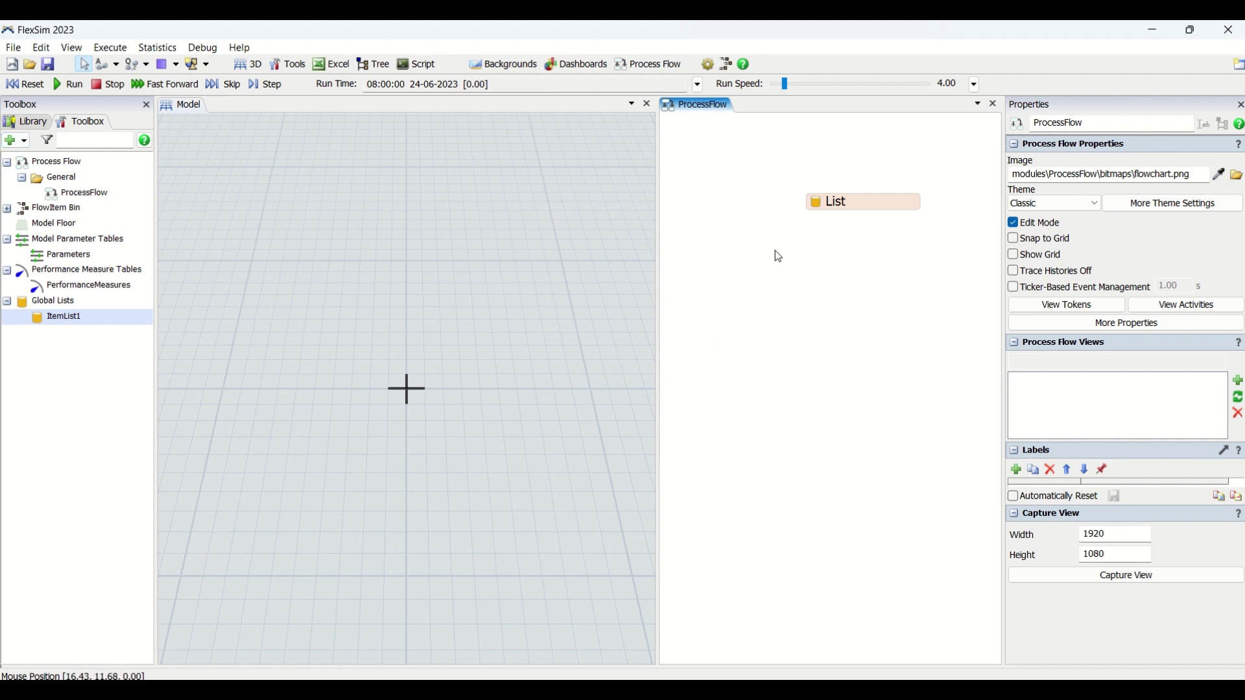
- Add a Source and a Queue to the 3D model
double_click(713, 266)
double_click(402, 289)
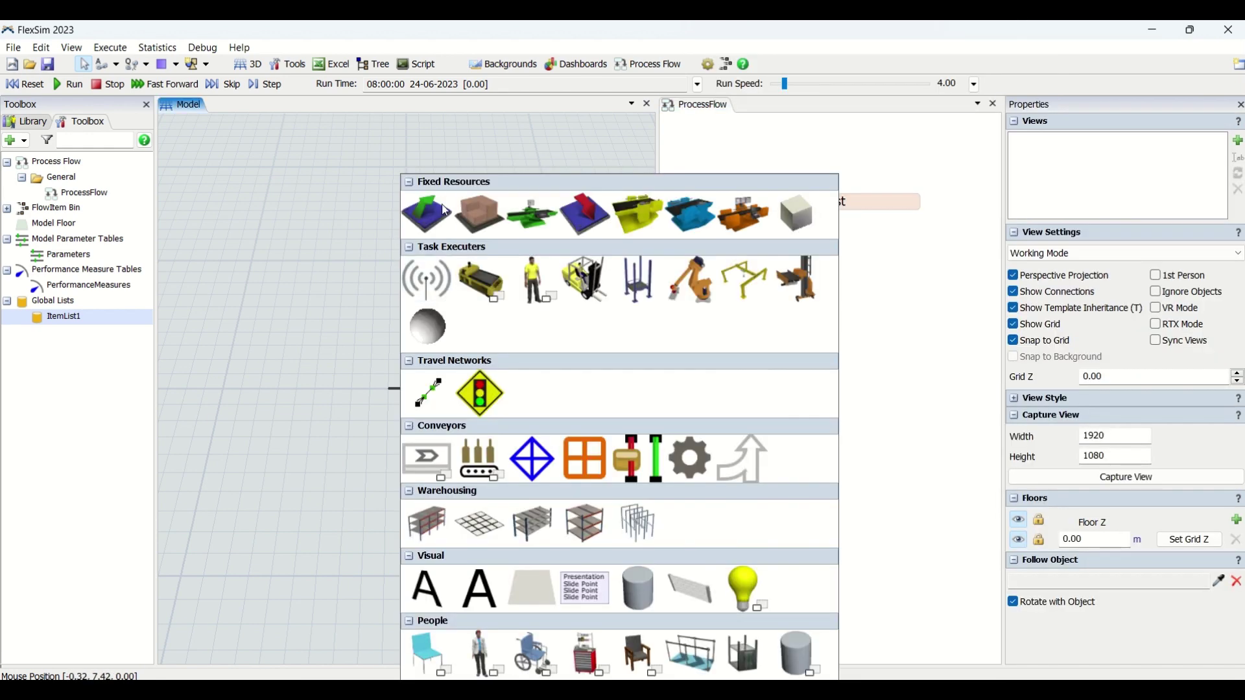
click(446, 216)
double_click(418, 353)
click(489, 232)
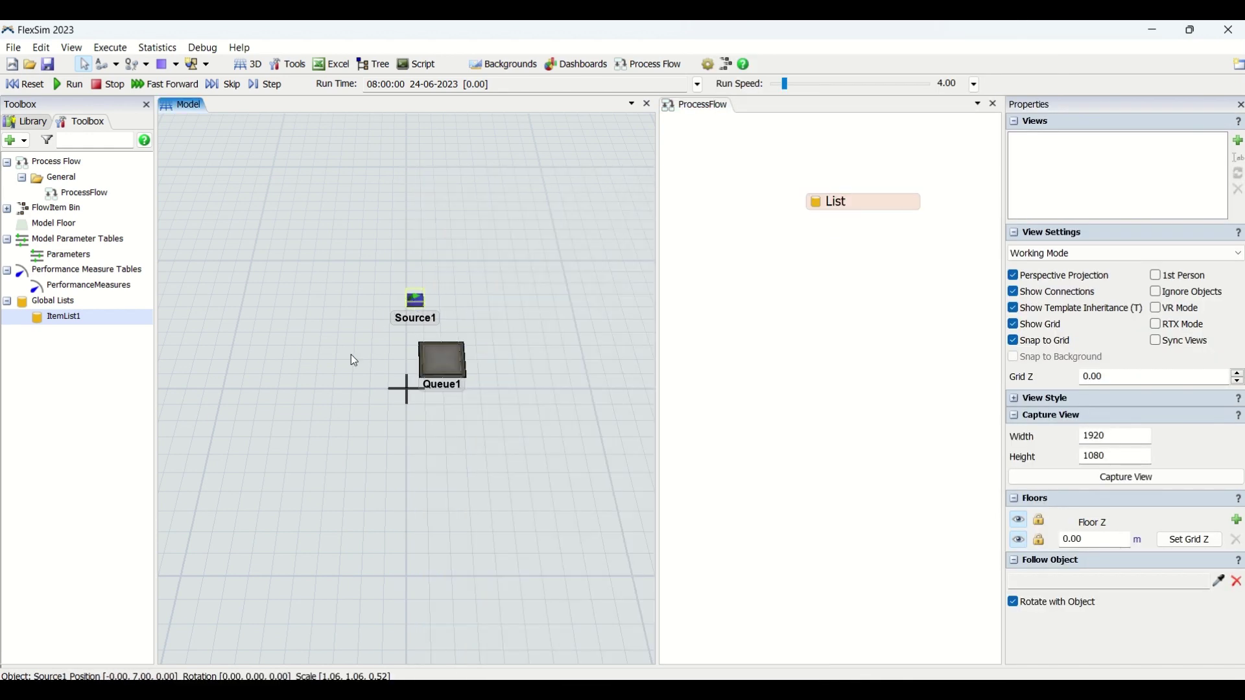
- Move Source1 to the left of Queue1 and connect its output to the queue
click(349, 358)
click(380, 479)
drag(349, 358, 457, 362)
click(443, 428)
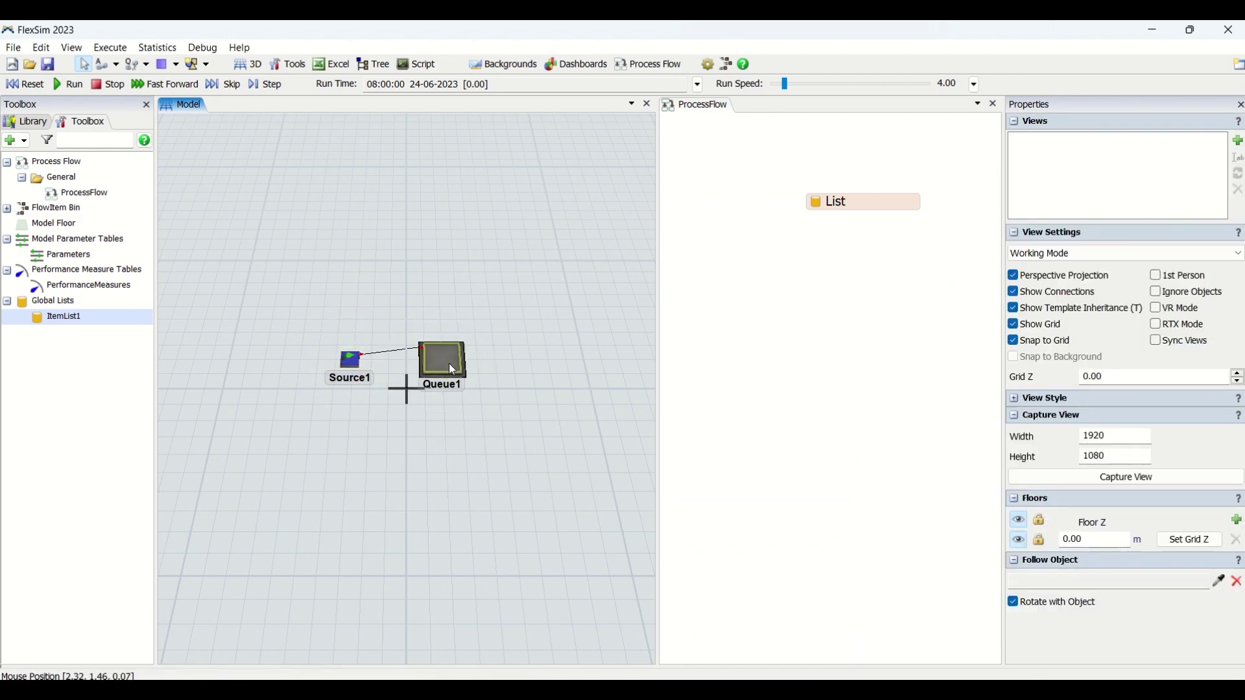
- Enable arrival at time 0 for Source1 and set its inter-arrival time to 2 seconds
click(349, 363)
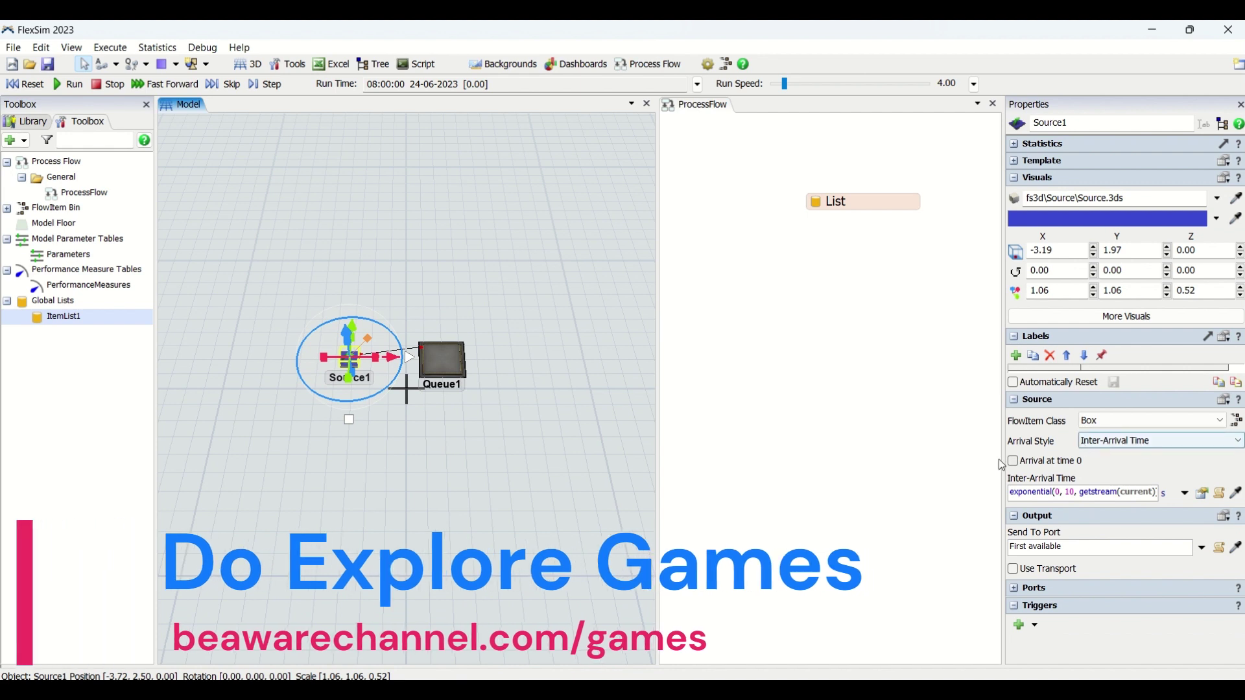
click(1021, 488)
key(ctrl+a)
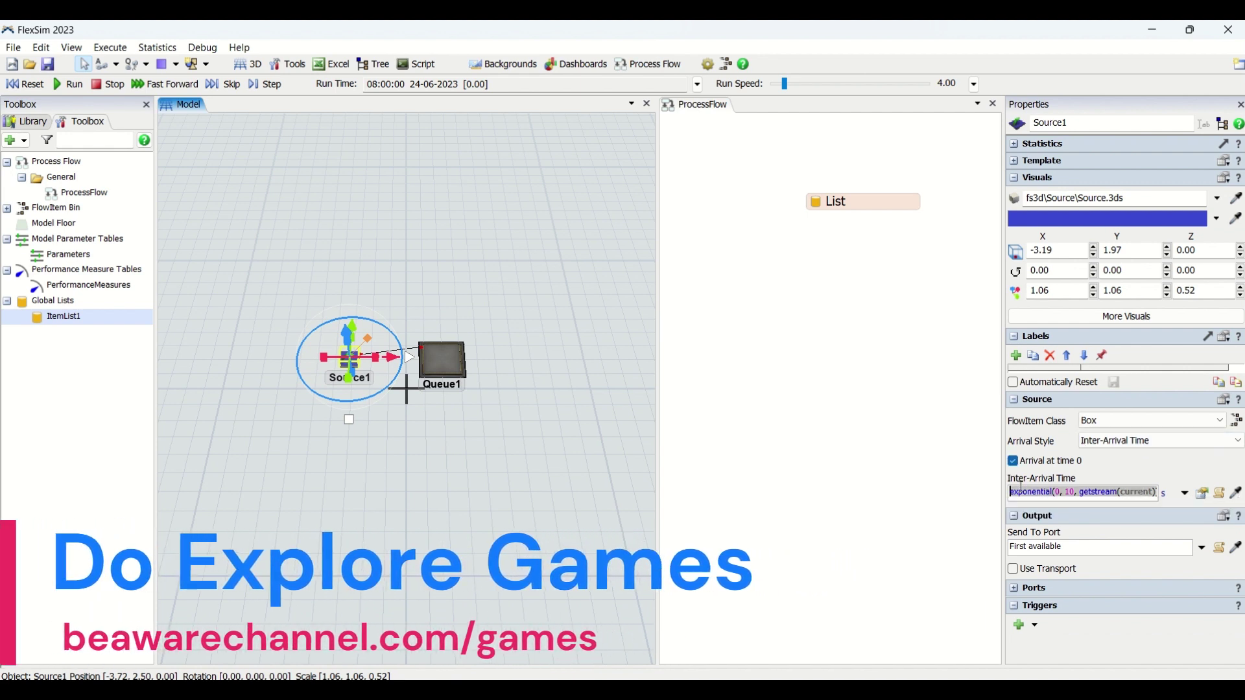
text(2)
- Add an Event-Triggered Source activity to the process flow below the List
click(443, 360)
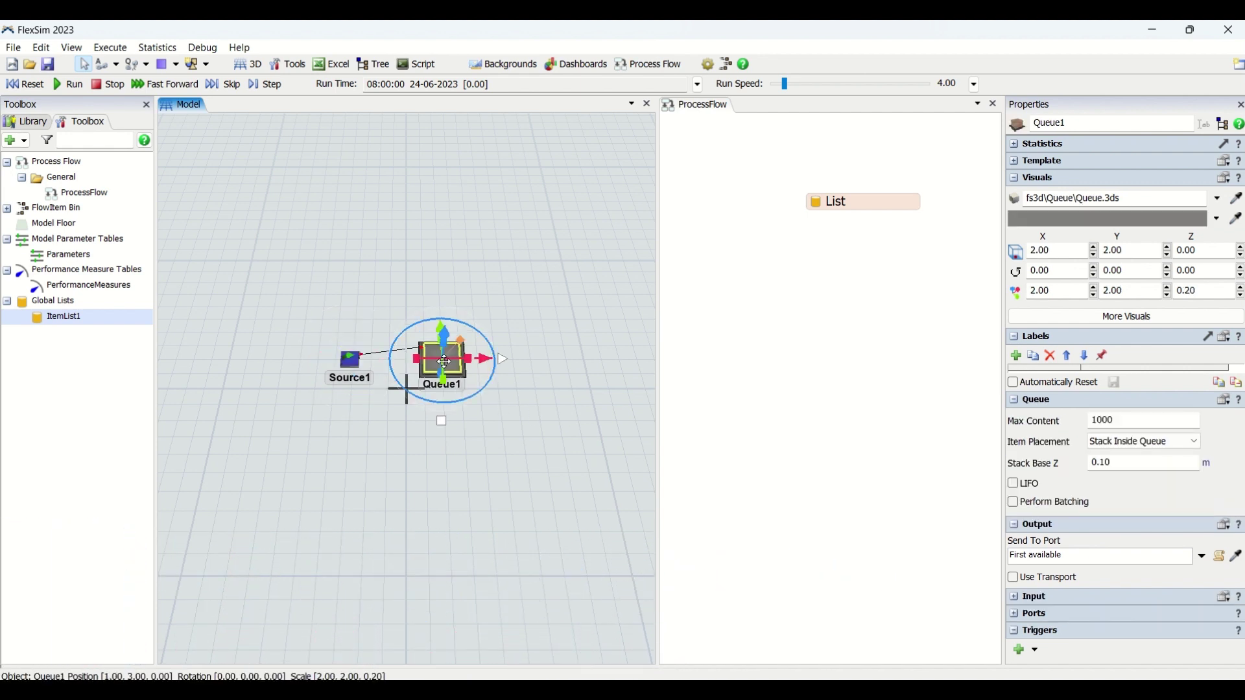
double_click(725, 245)
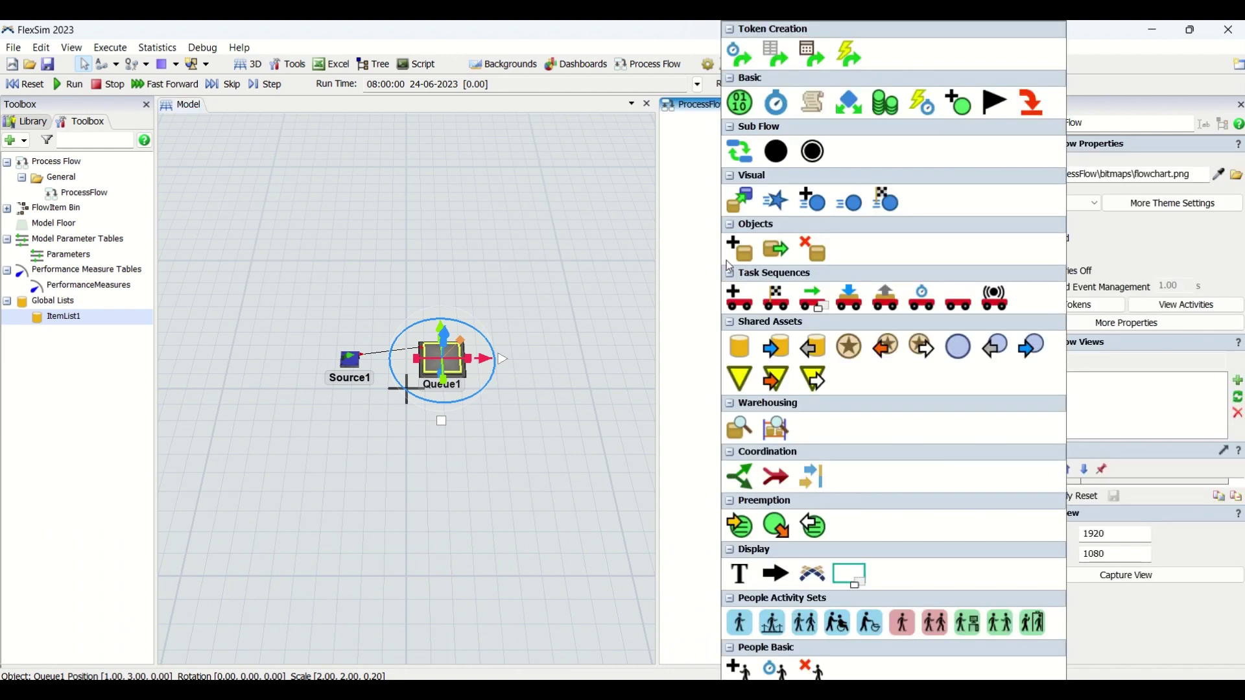
click(841, 52)
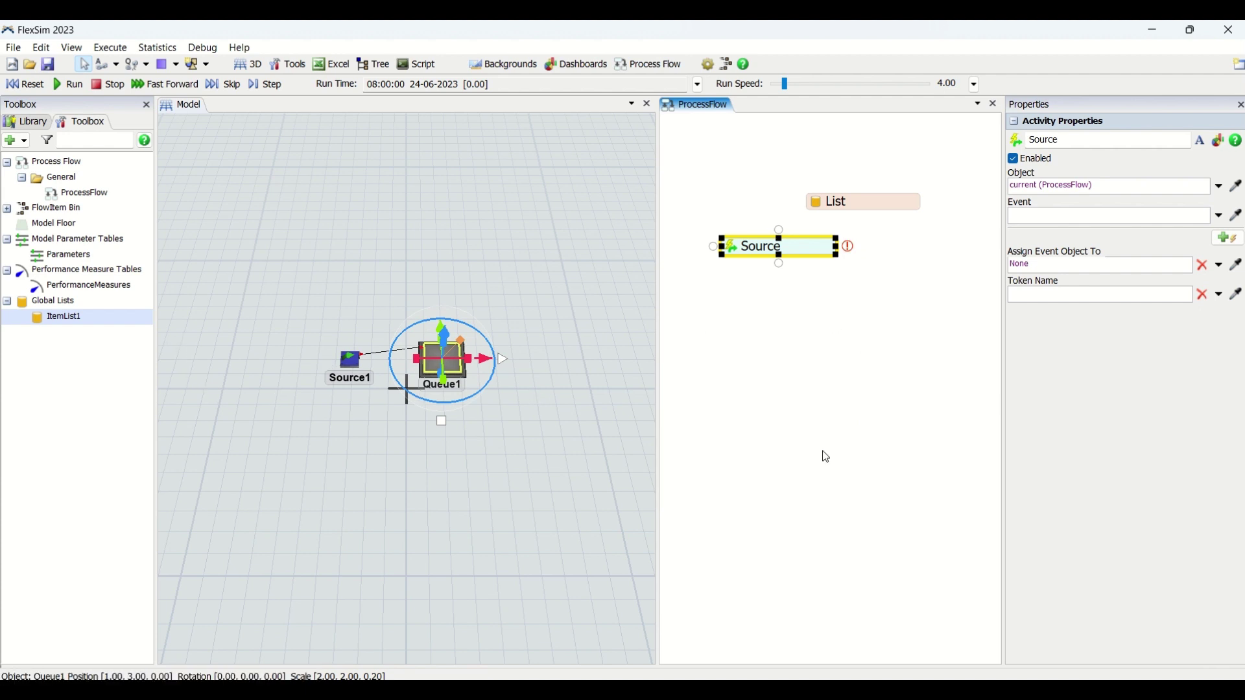
- Set the event-triggered Source to fire on Queue1's On Entry event
click(848, 246)
click(441, 359)
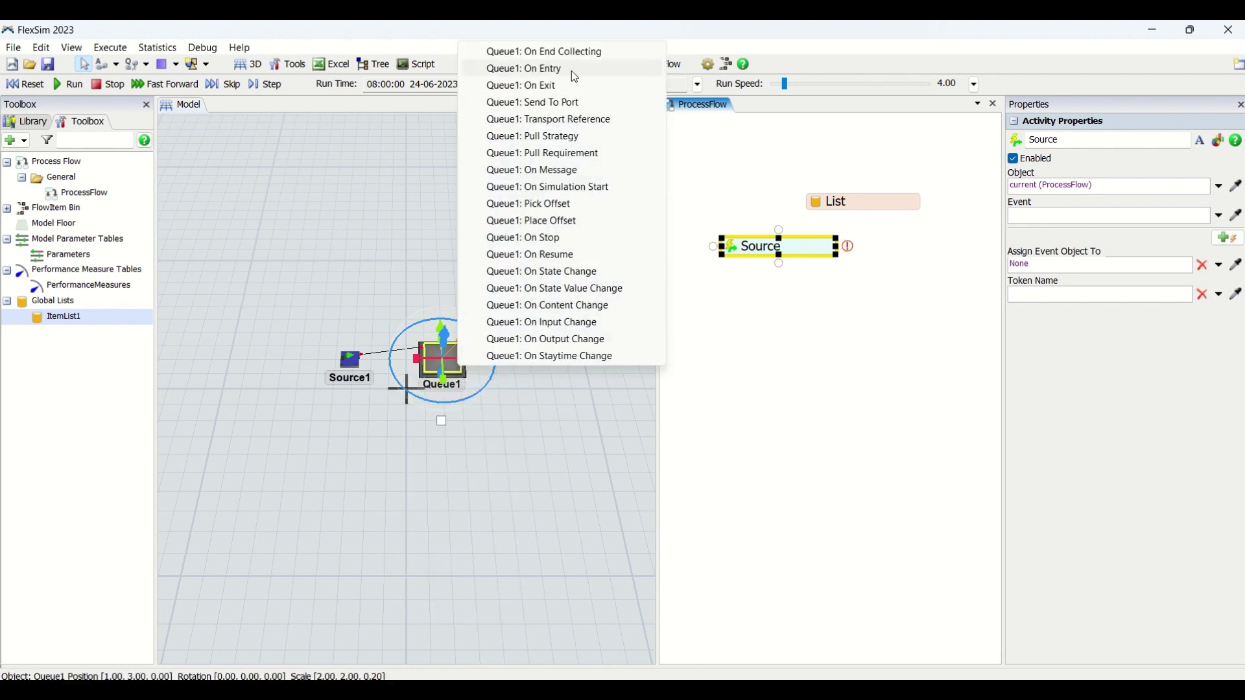
click(570, 69)
- Store the Entering Item event data in a label named item using the assign operation
click(1102, 262)
text(item)
click(1192, 264)
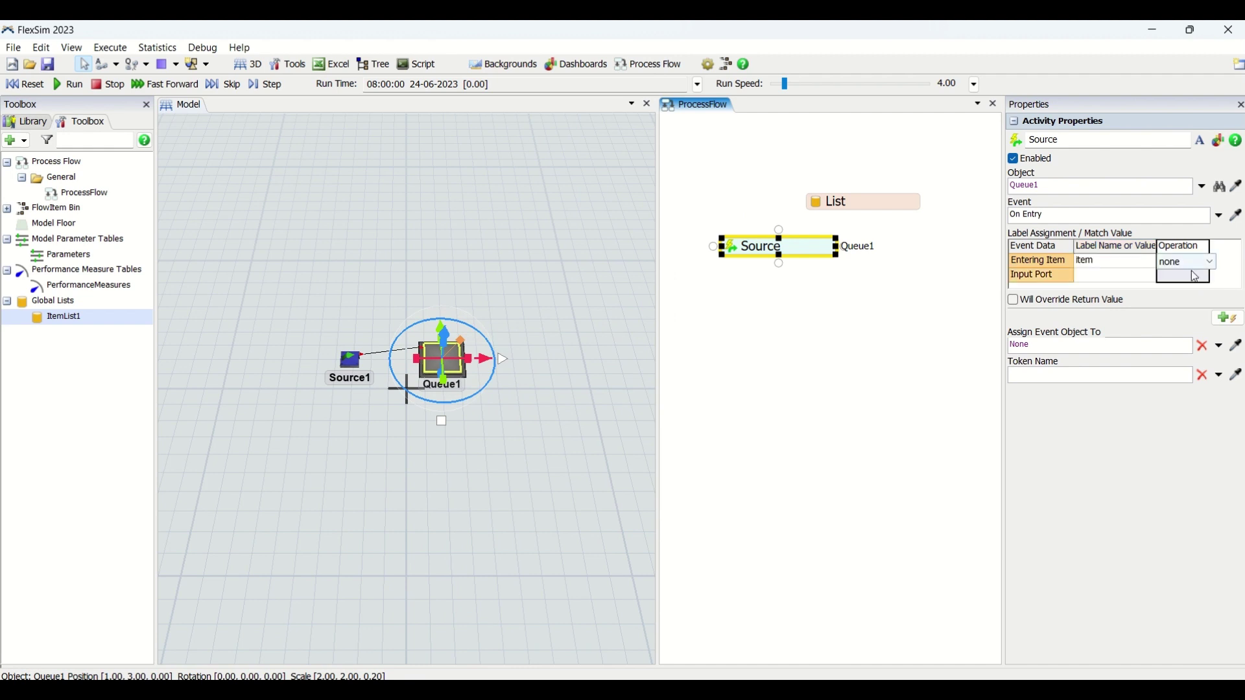
click(1193, 262)
click(1193, 281)
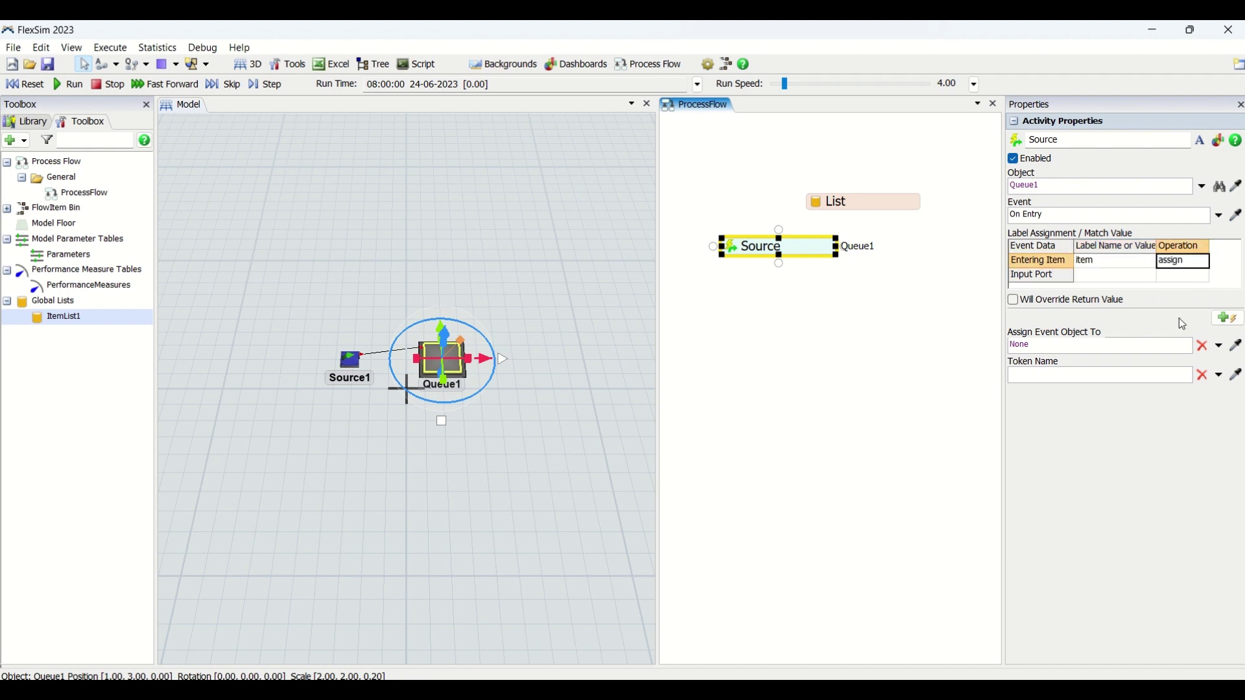
- Add a Push to List activity and attach it directly beneath the event-triggered Source
click(653, 356)
double_click(763, 332)
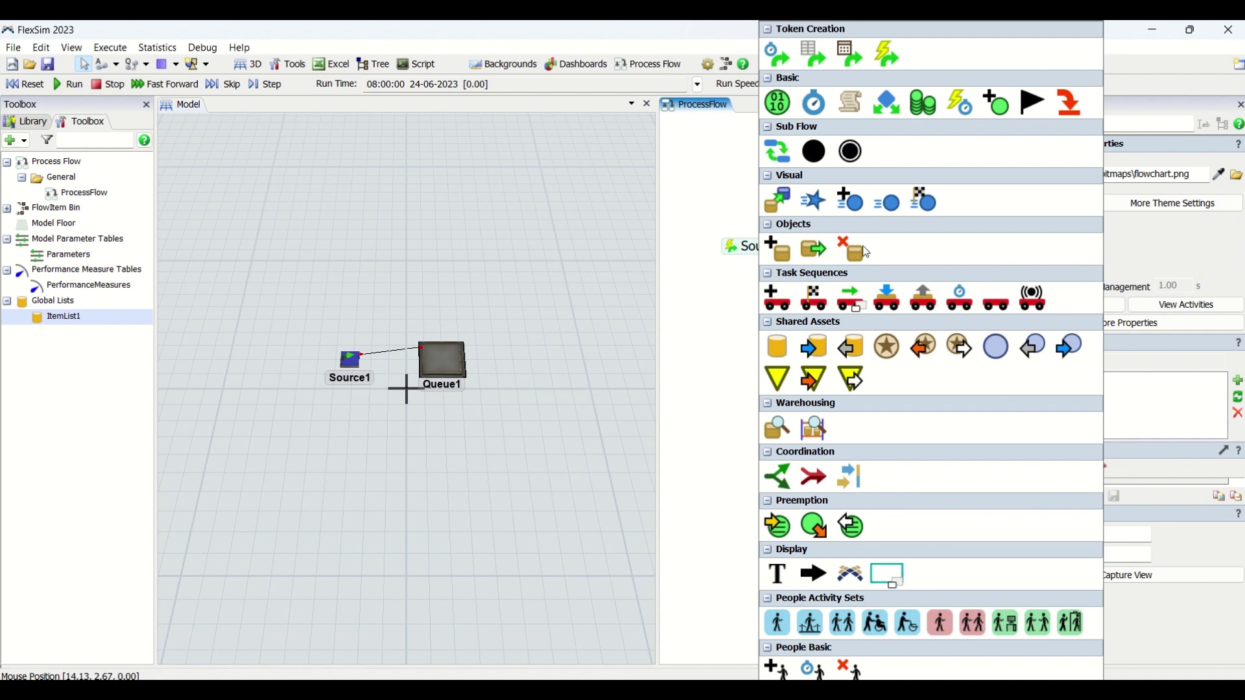
click(816, 348)
drag(811, 344, 807, 266)
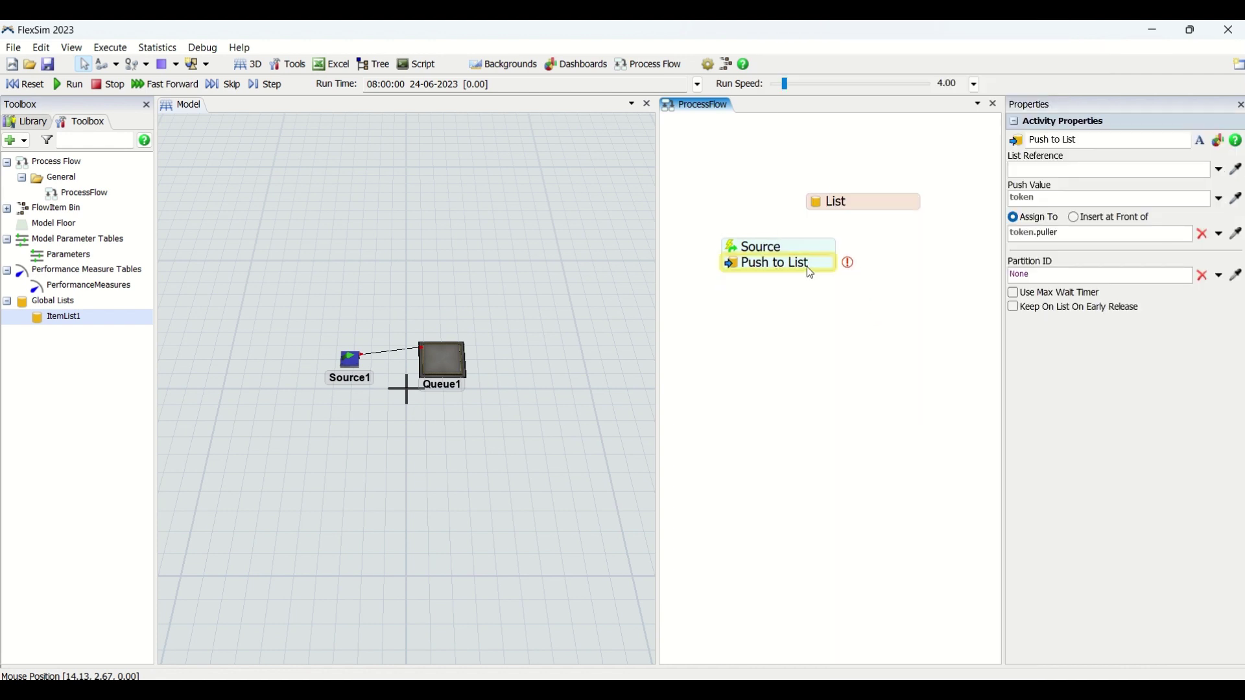
- Link the Push to List activity to the List asset and move the List slightly farther from the activity block
click(848, 262)
click(892, 201)
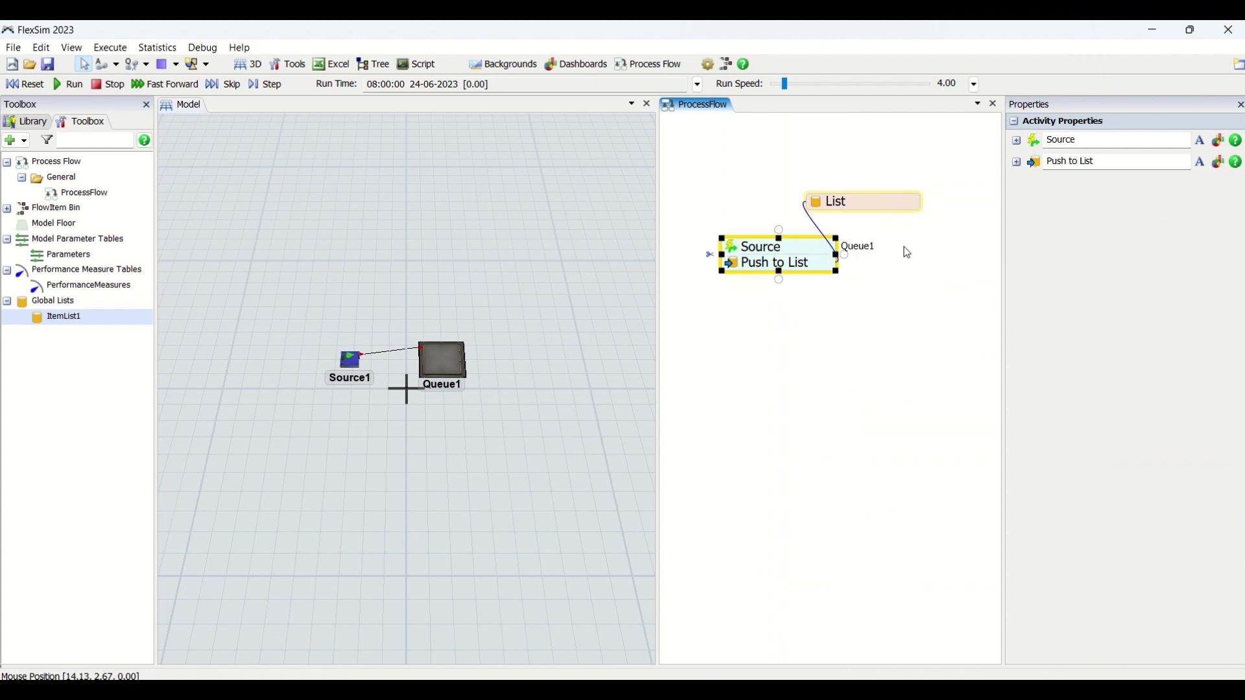
double_click(729, 269)
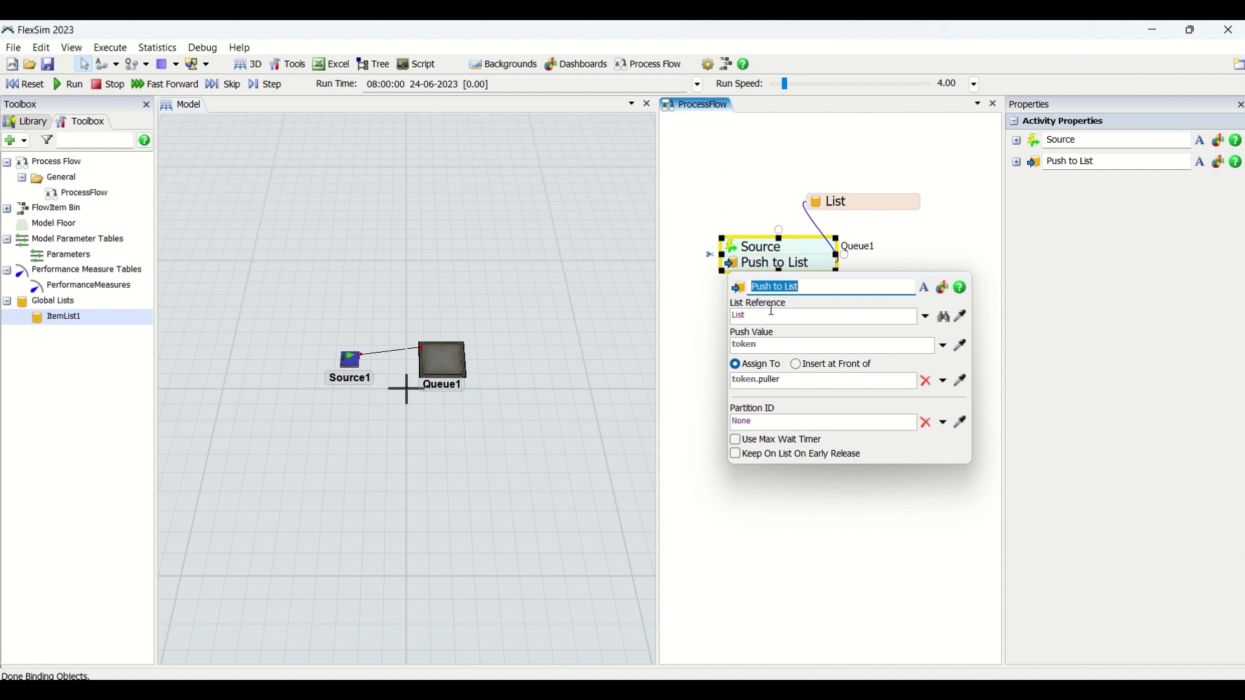
click(863, 209)
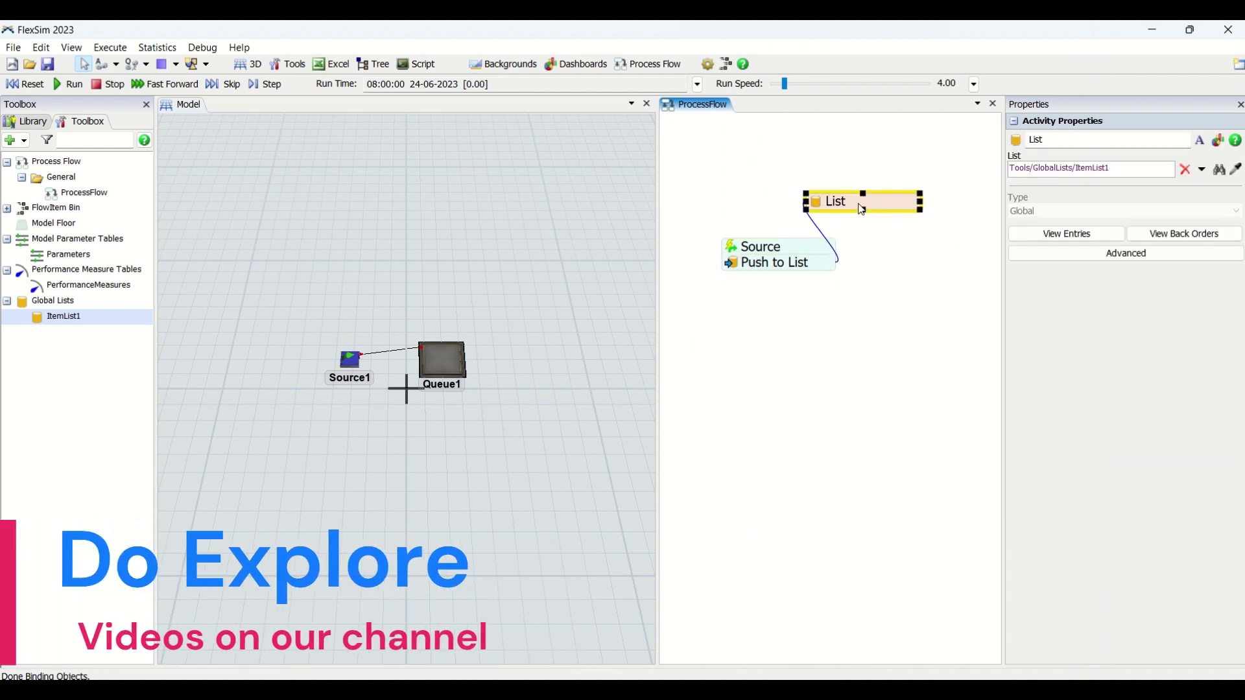
drag(863, 209, 917, 218)
- Add a Sink activity and attach it beneath Push to List
double_click(750, 325)
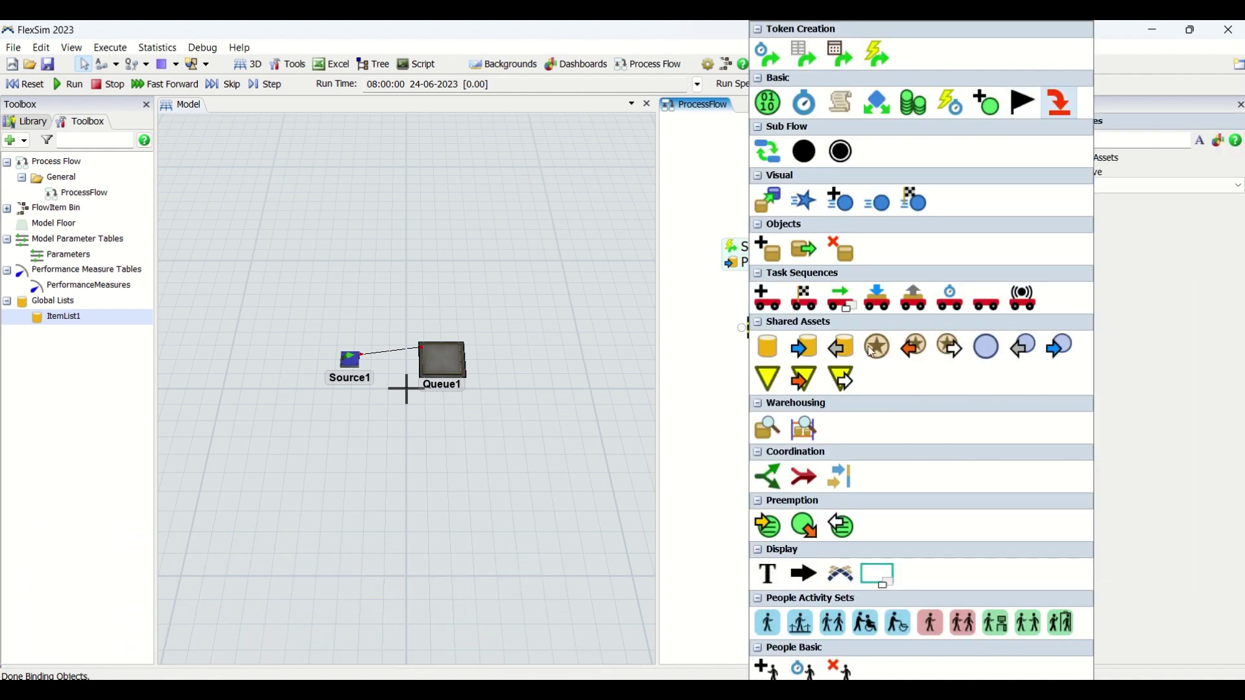
click(1066, 104)
click(762, 279)
click(764, 387)
- Add a second Queue to the 3D model, below and to the right of Queue1
drag(522, 459, 415, 384)
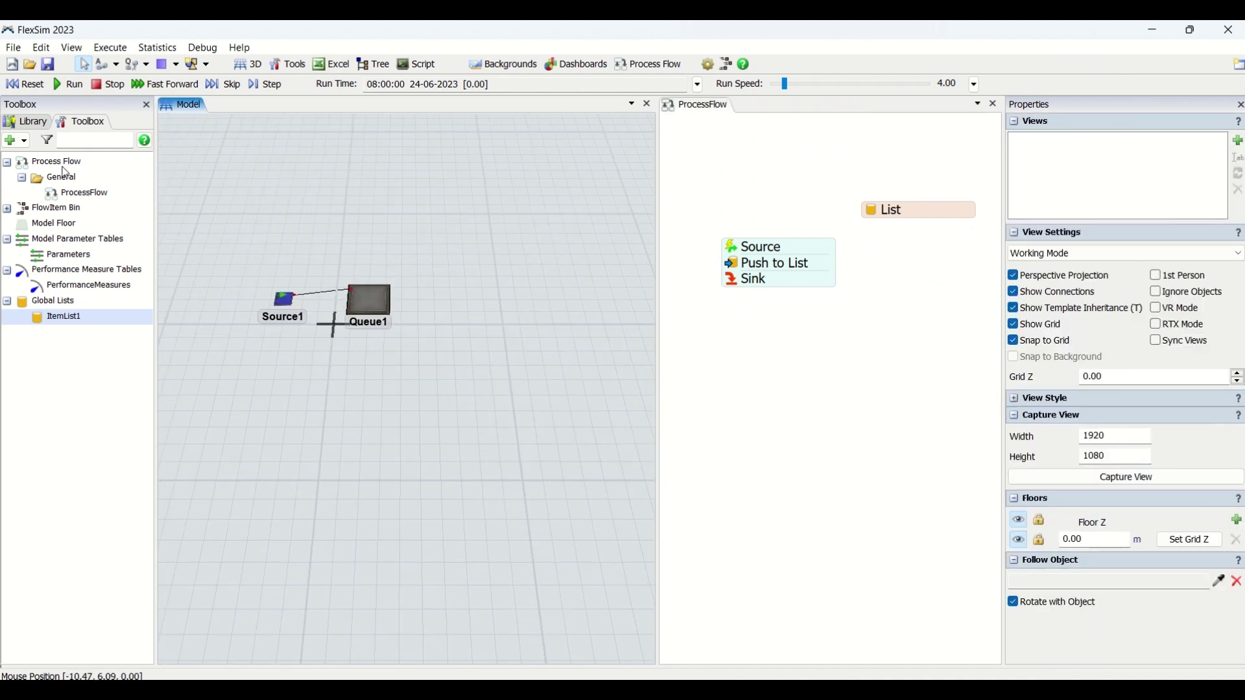
click(23, 126)
scroll(65, 330, up, 6)
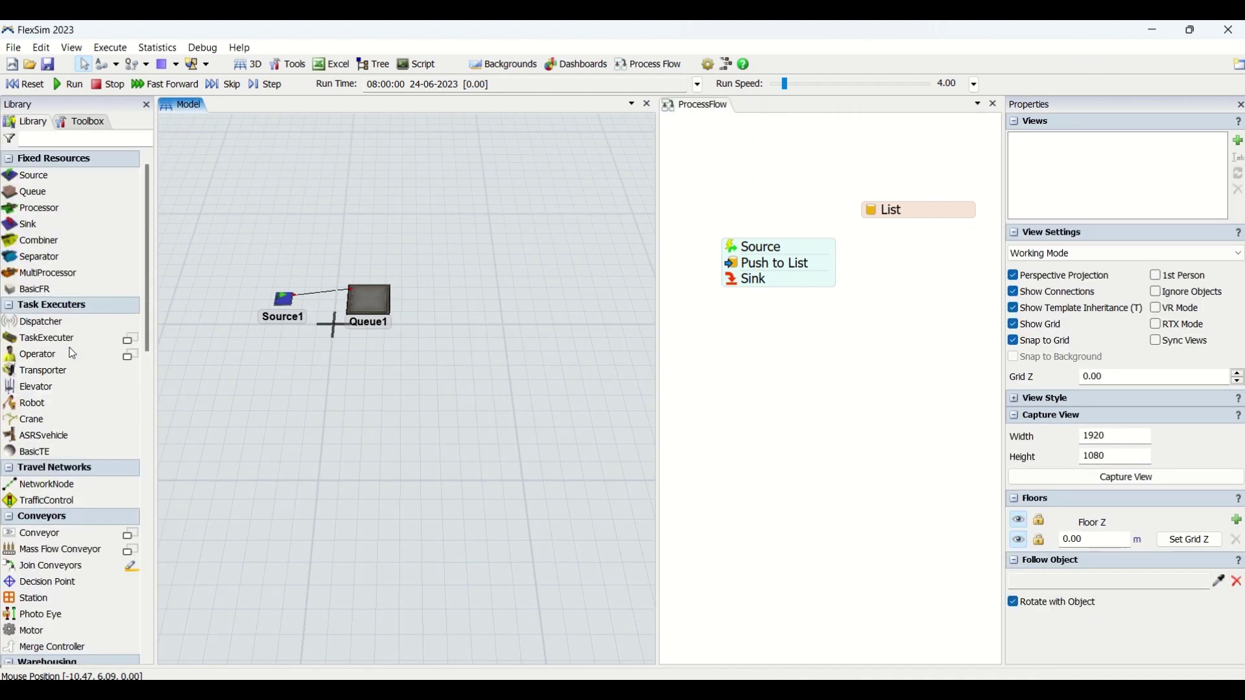
drag(44, 192, 475, 407)
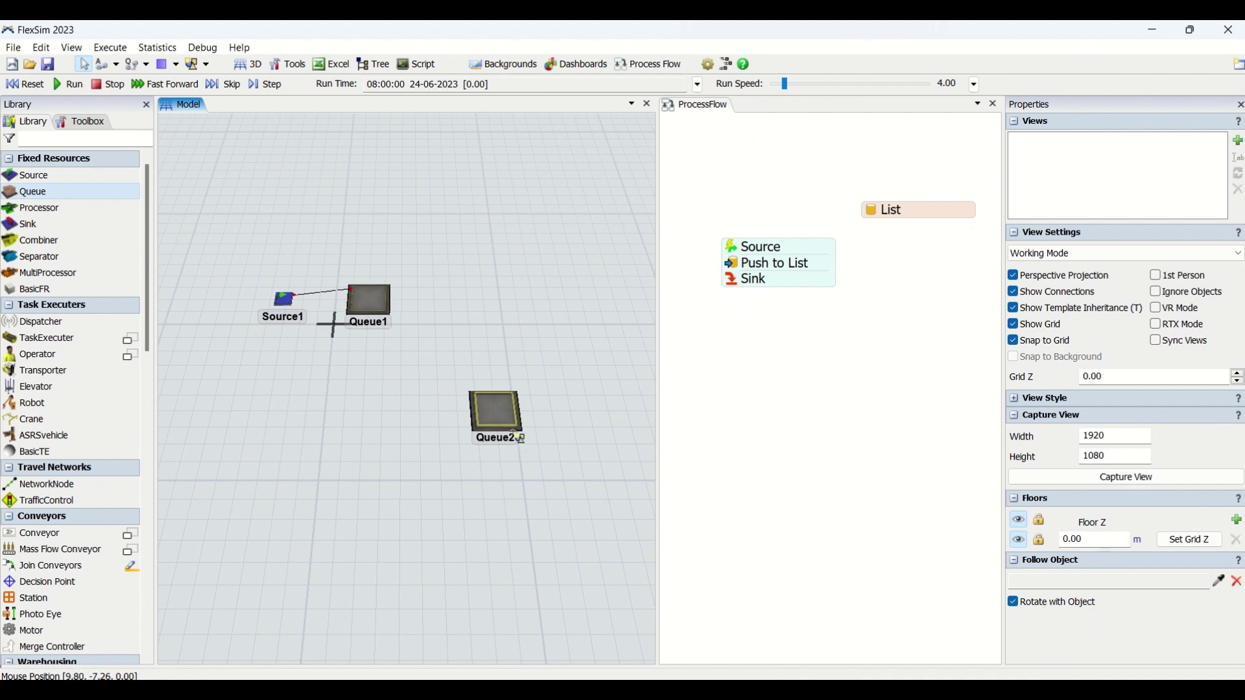
double_click(748, 356)
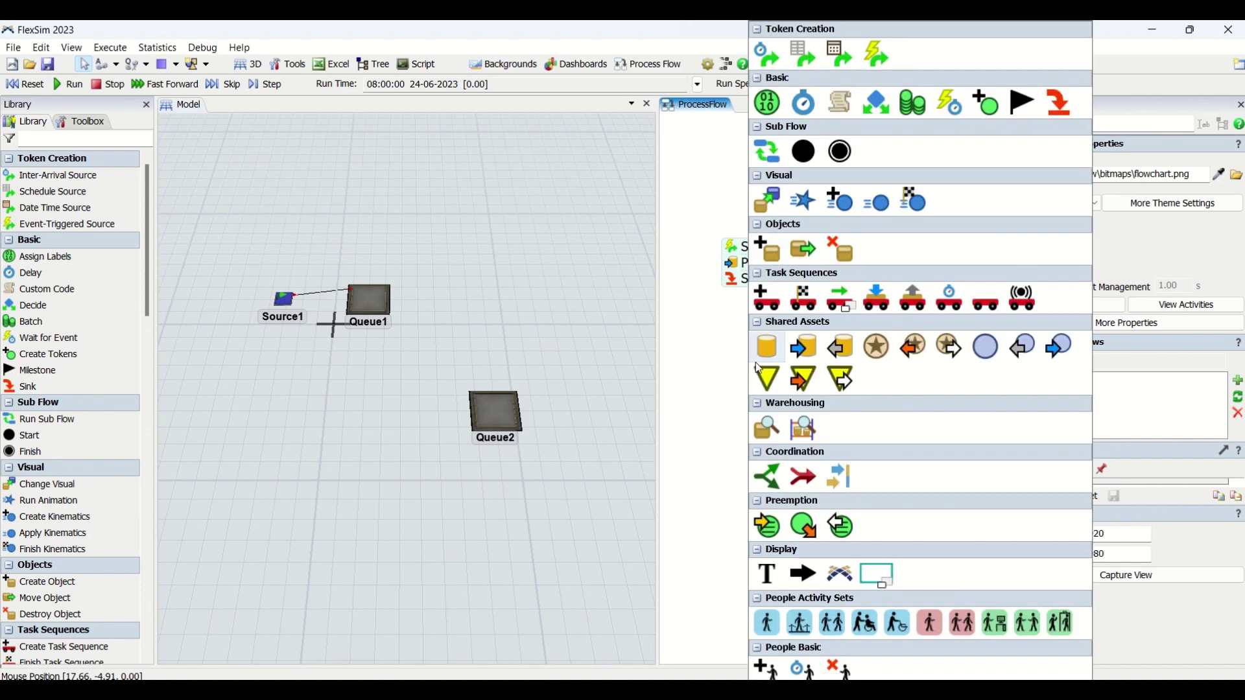
click(482, 406)
click(762, 373)
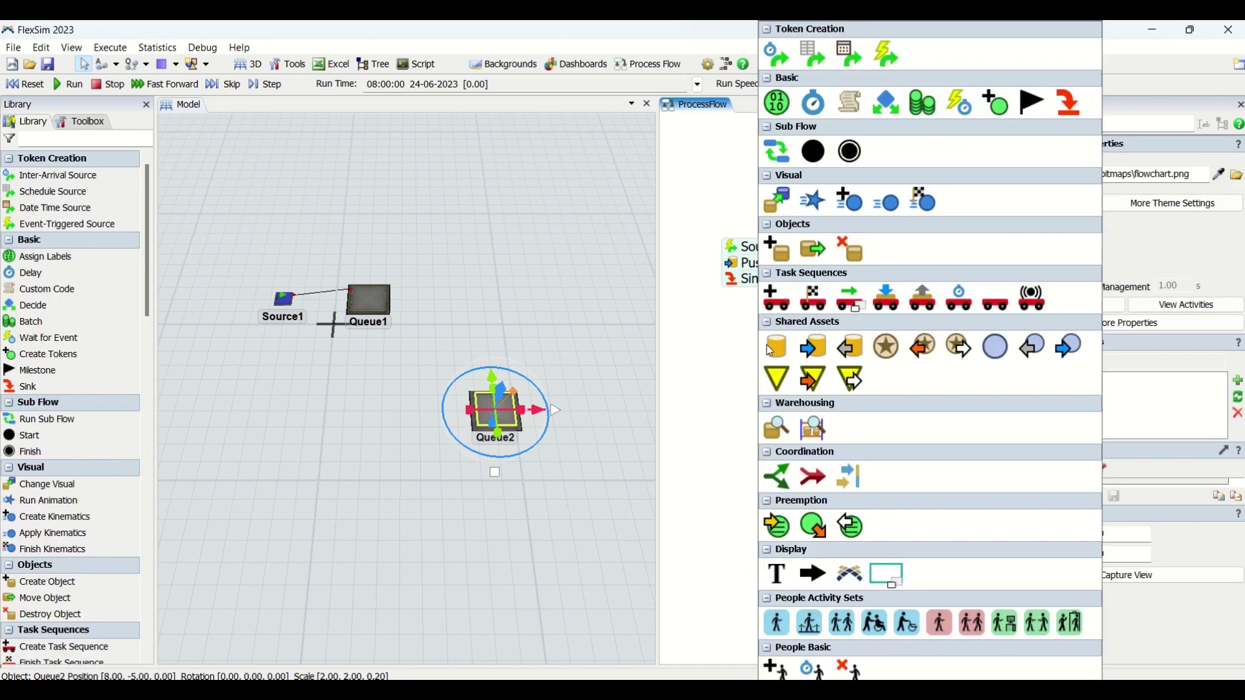
click(886, 53)
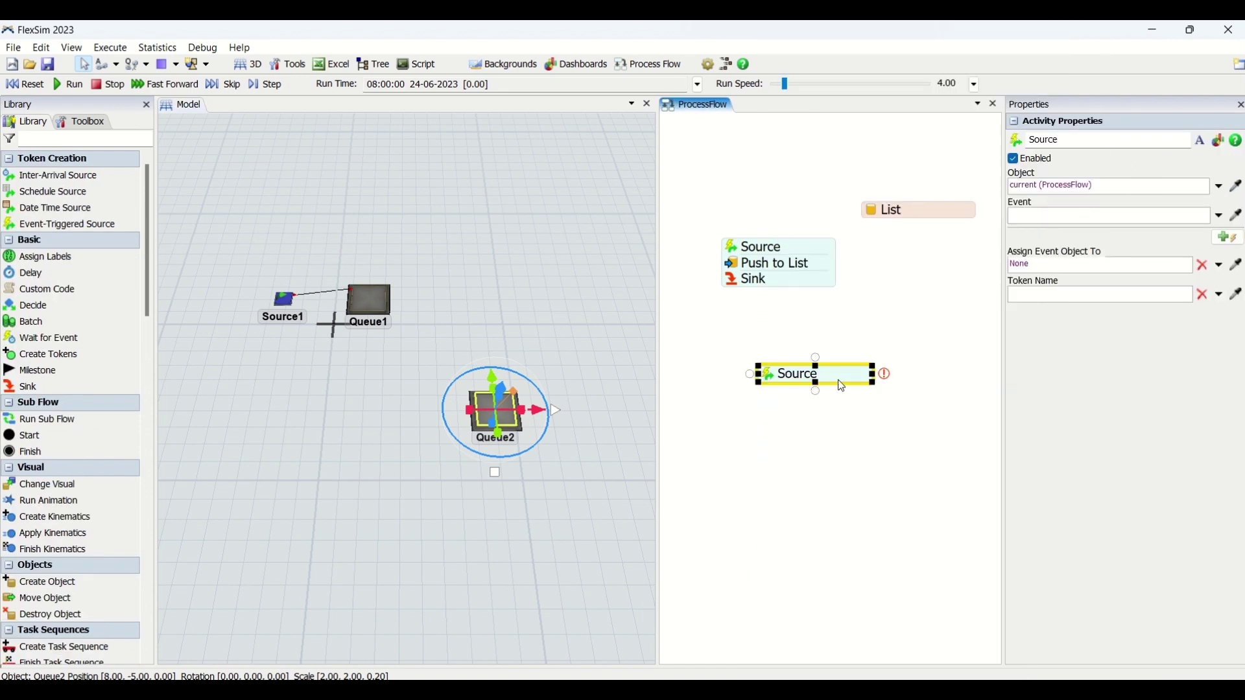
key(Delete)
- Add an Inter-Arrival Source below the first activity block and set its inter-arrival time to 1 second
double_click(725, 376)
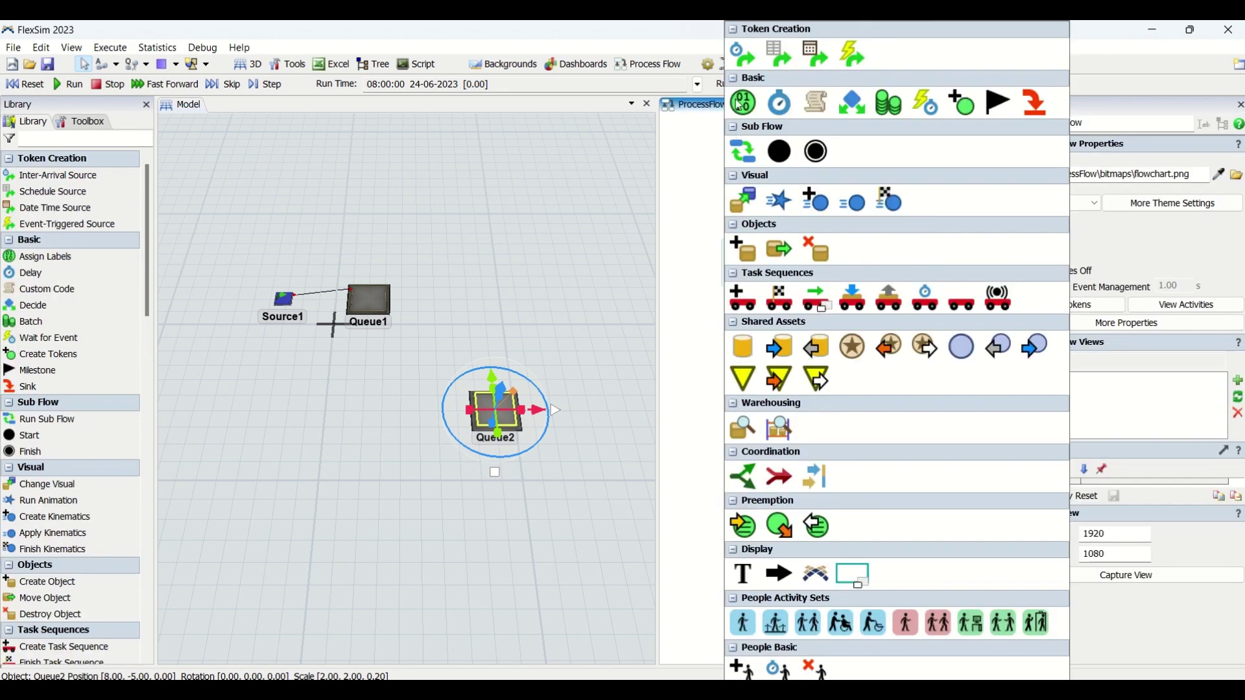
click(755, 55)
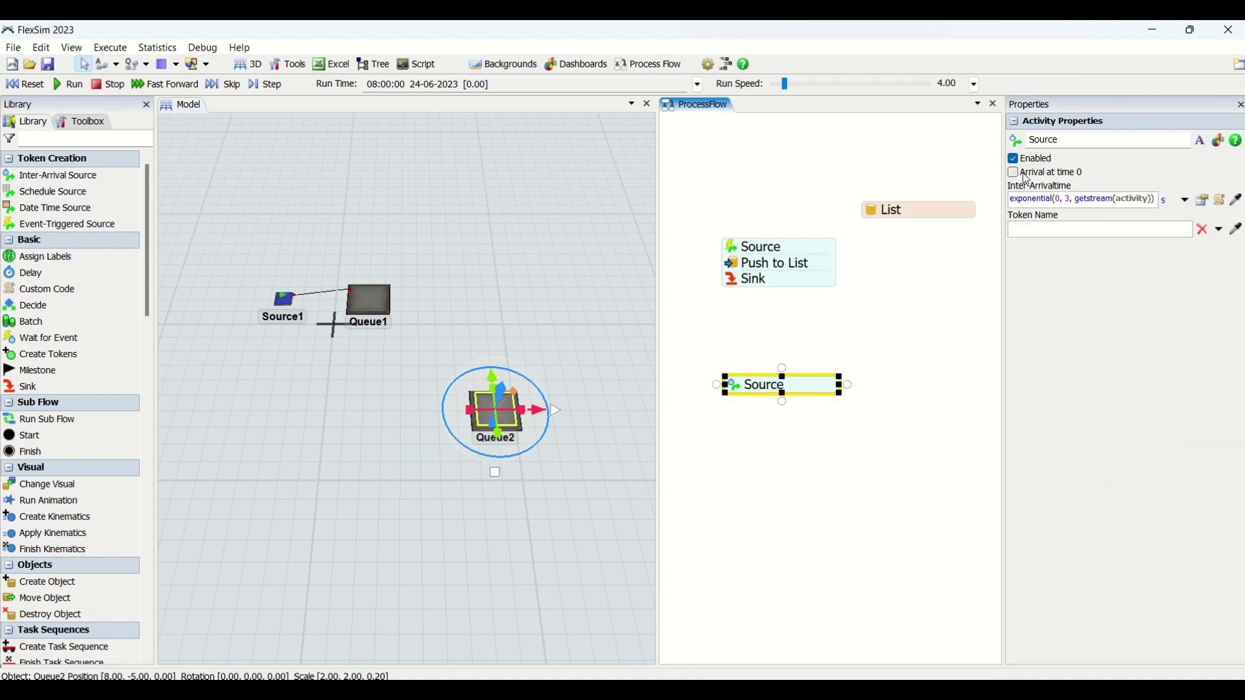
click(1035, 202)
key(ctrl+a)
text(1)
- Add a Pull from List activity, attach it beneath the Inter-Arrival Source and link it to the List asset
double_click(914, 460)
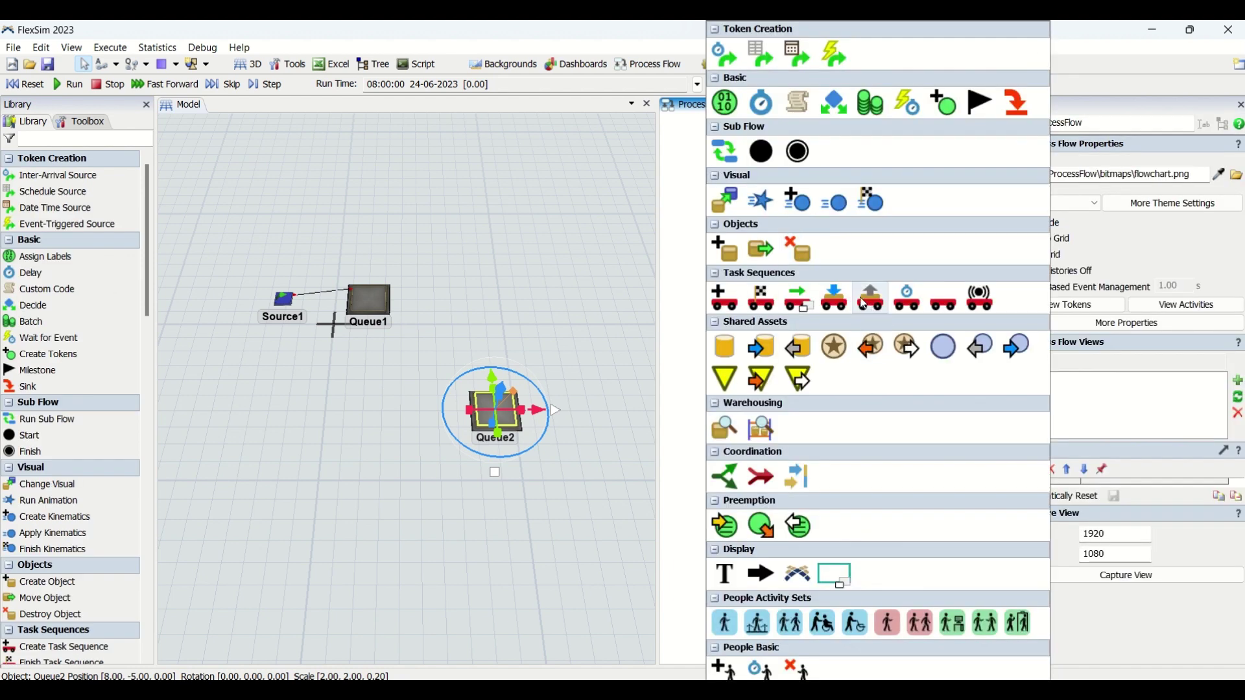
click(794, 351)
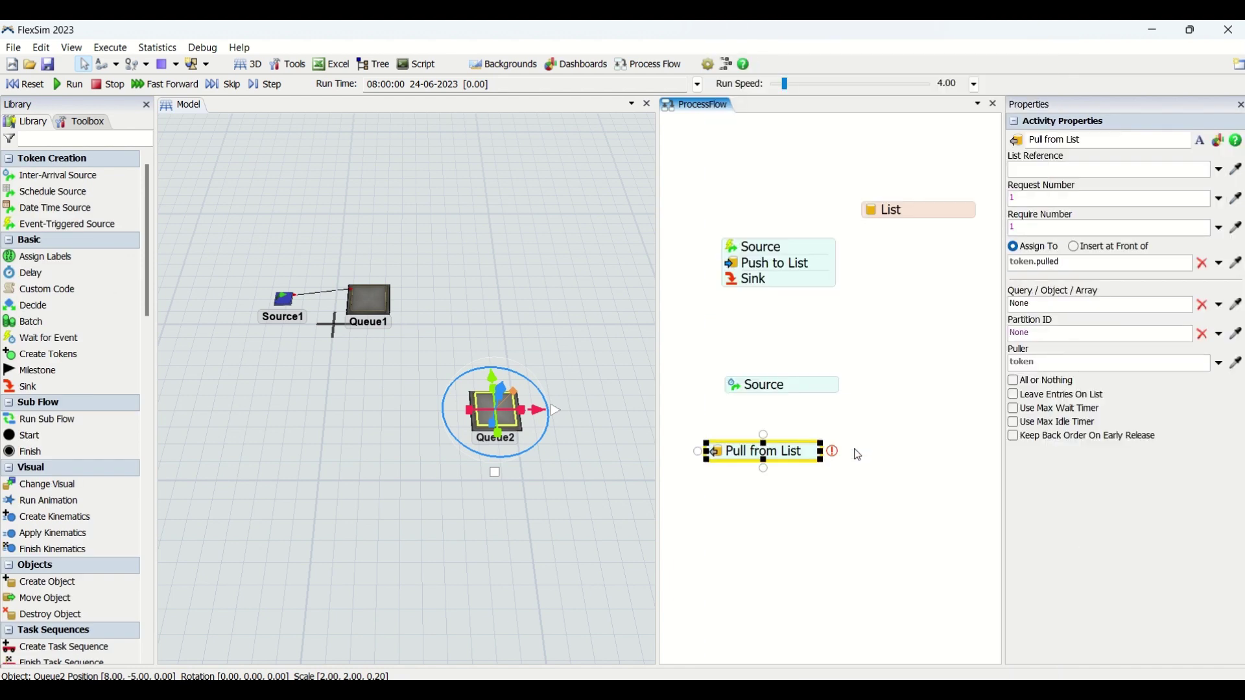
drag(799, 453, 883, 211)
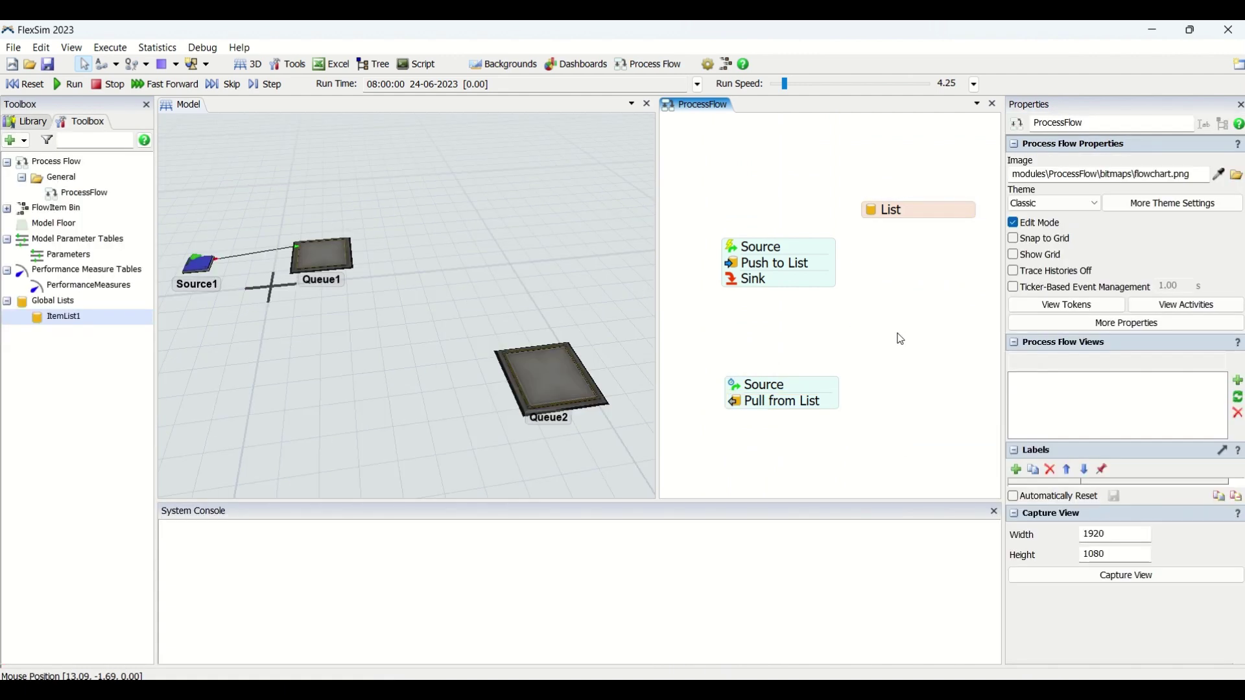
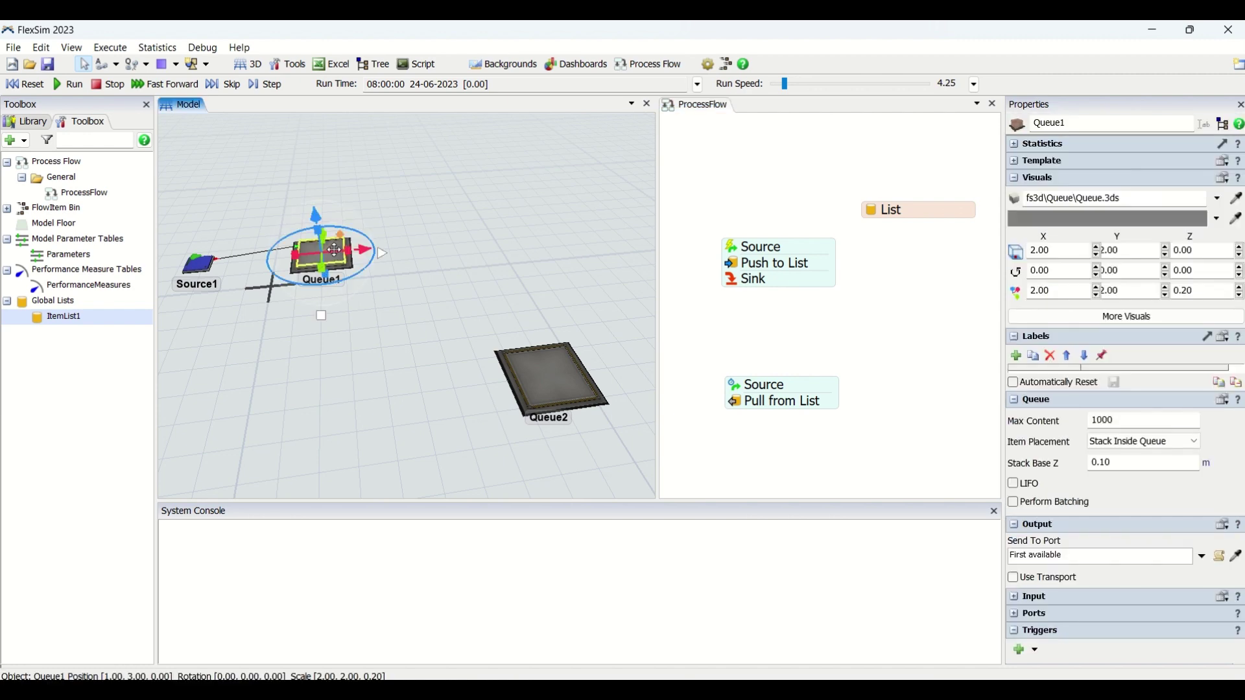
click(813, 334)
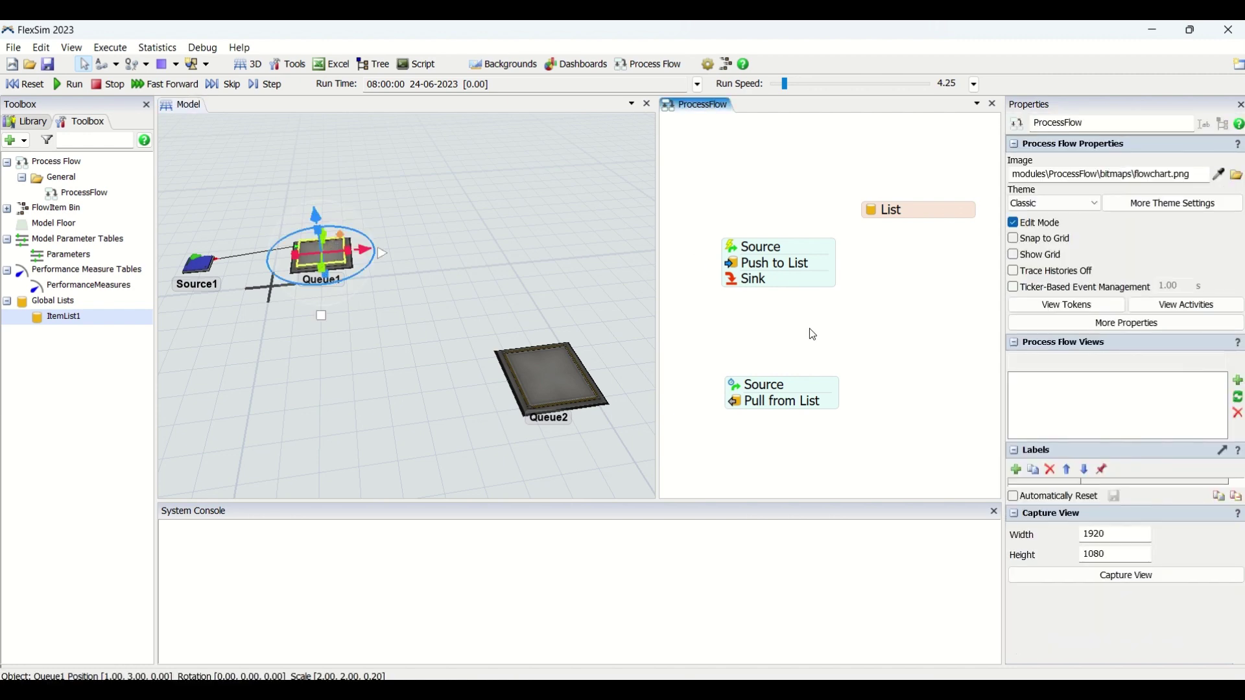
click(583, 299)
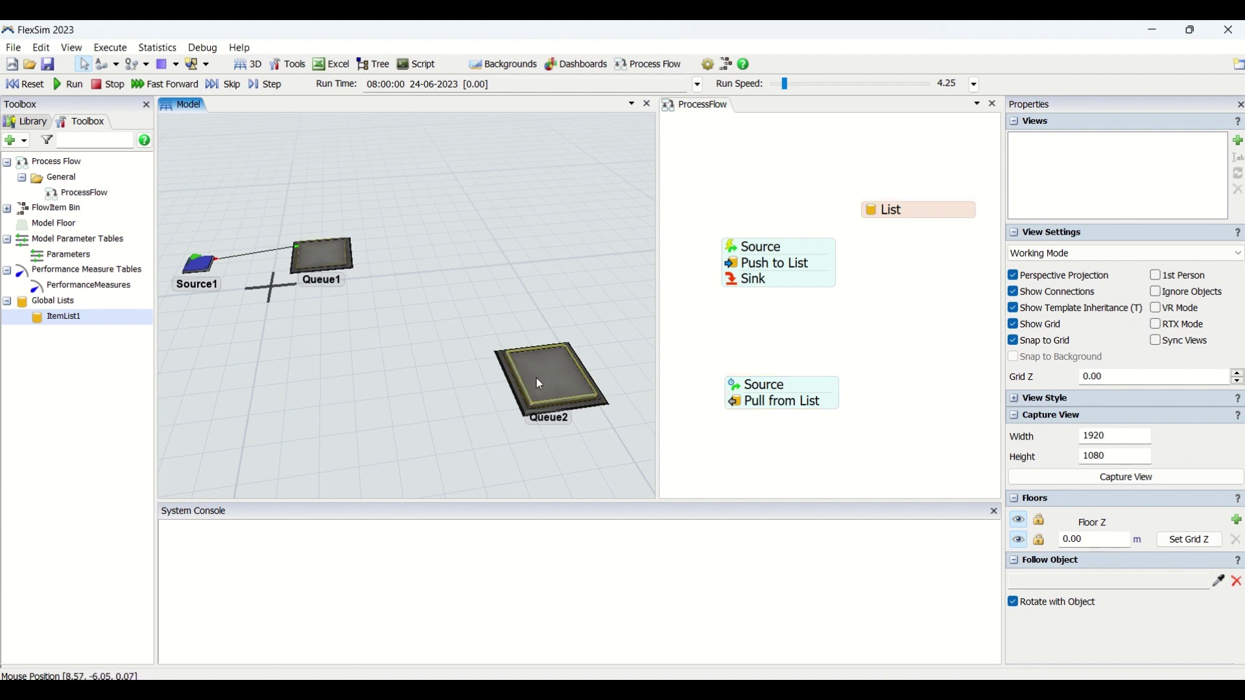
- Set the Push to List activity's push value to token.item
double_click(813, 264)
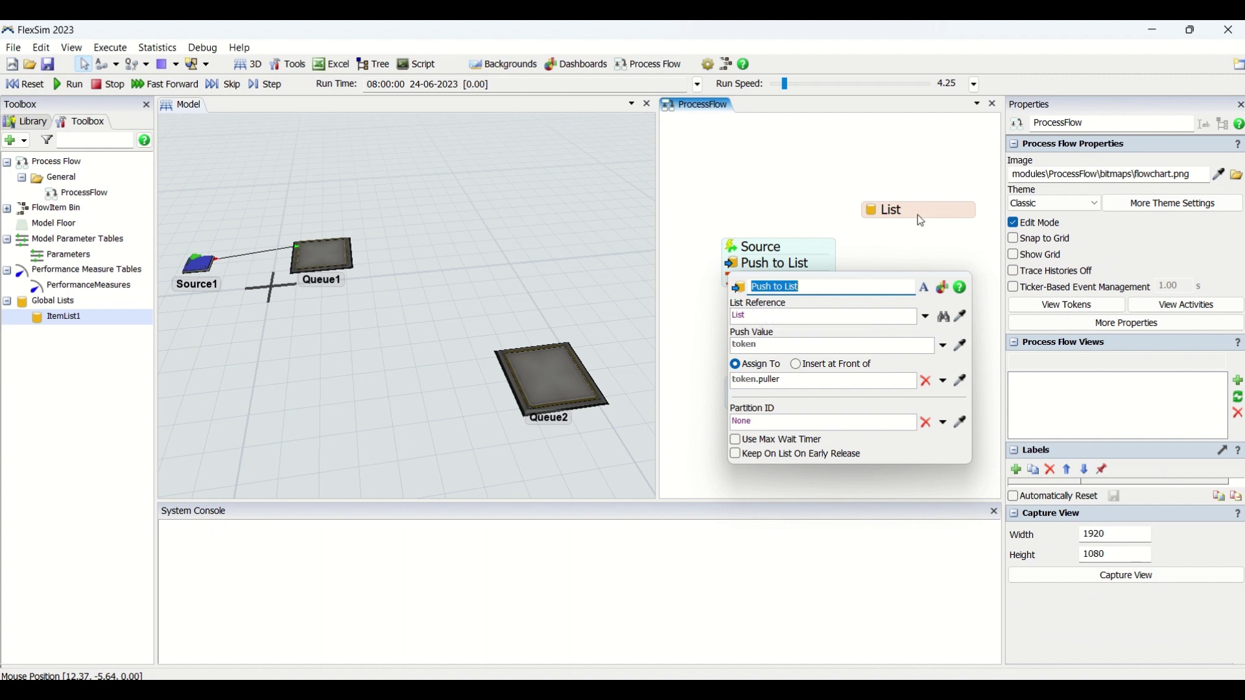
click(782, 345)
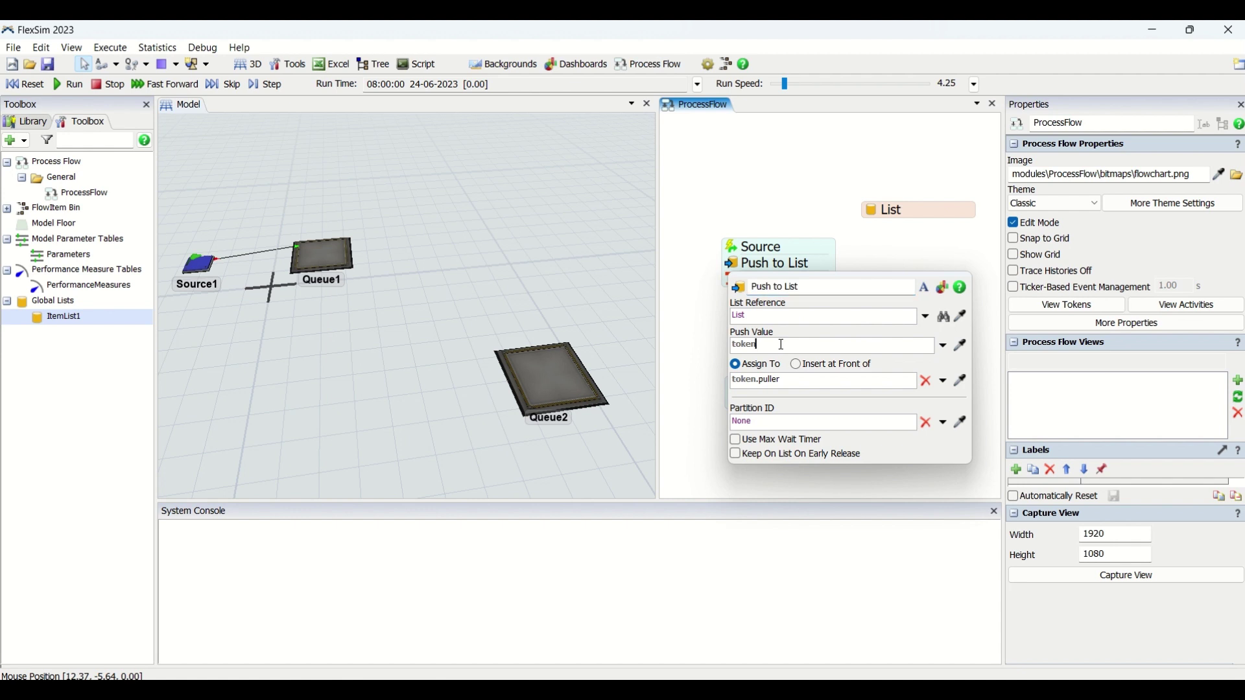
text(.item)
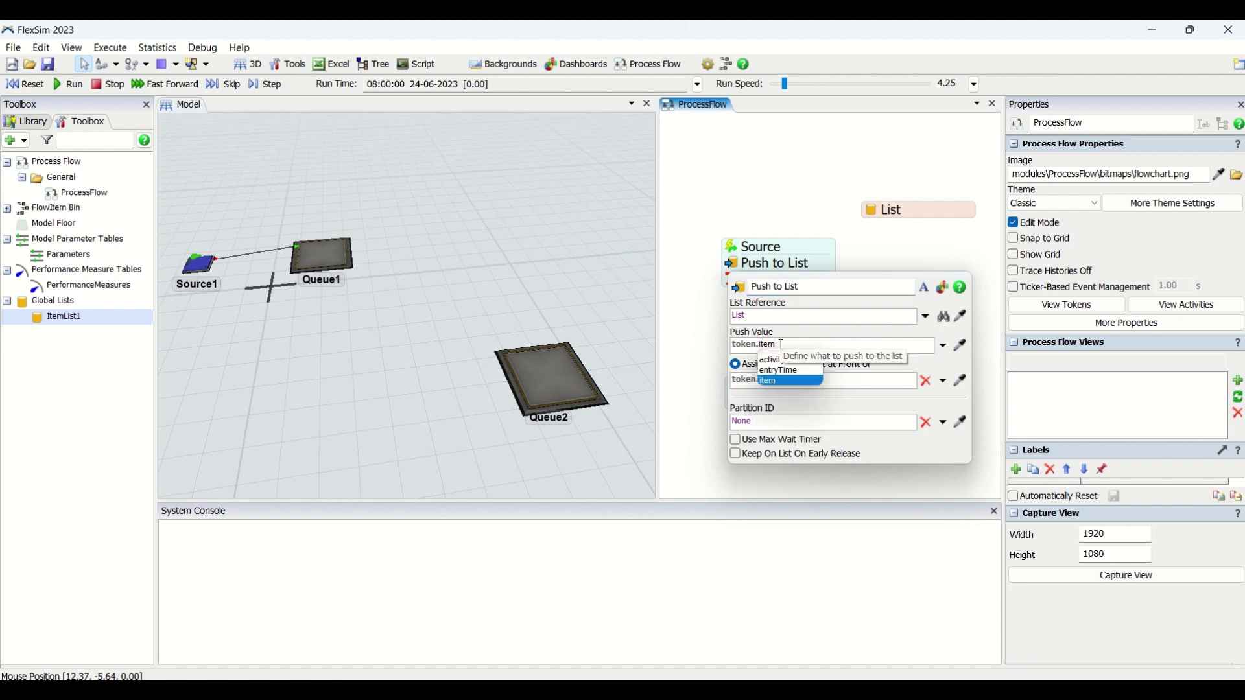
key(Return)
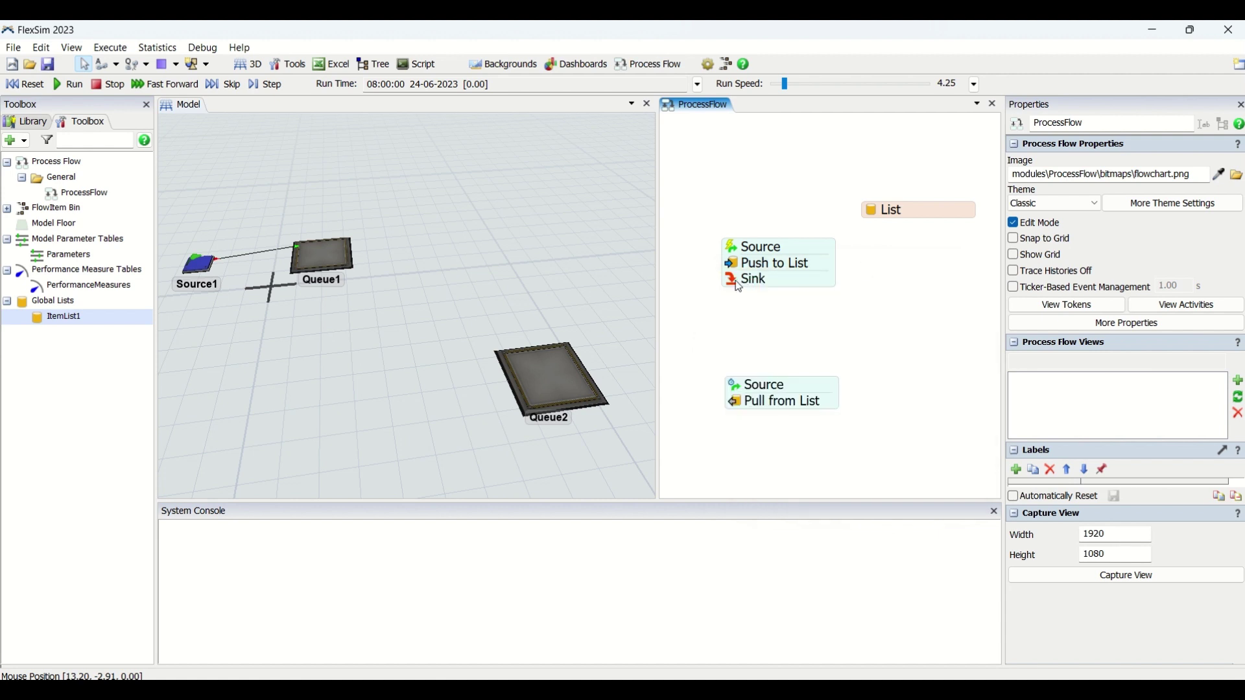
- Review the Pull from List activity's list reference, request and require numbers, label assignment and puller settings
click(764, 384)
click(741, 407)
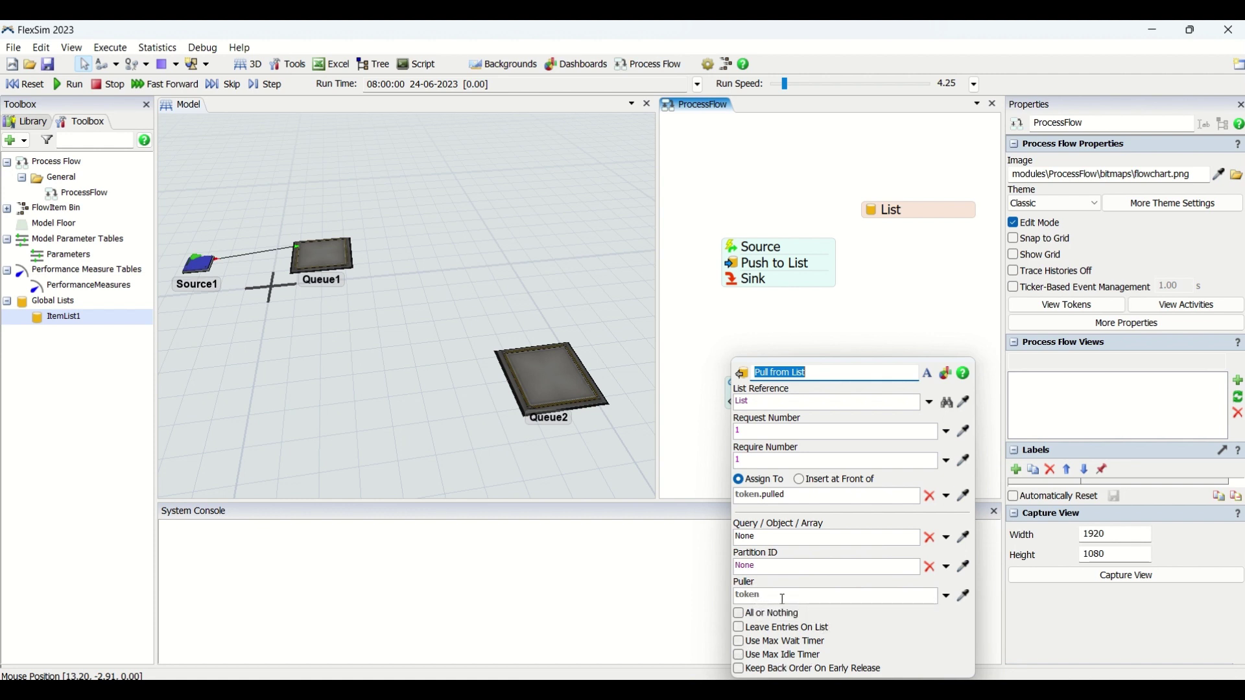
click(859, 321)
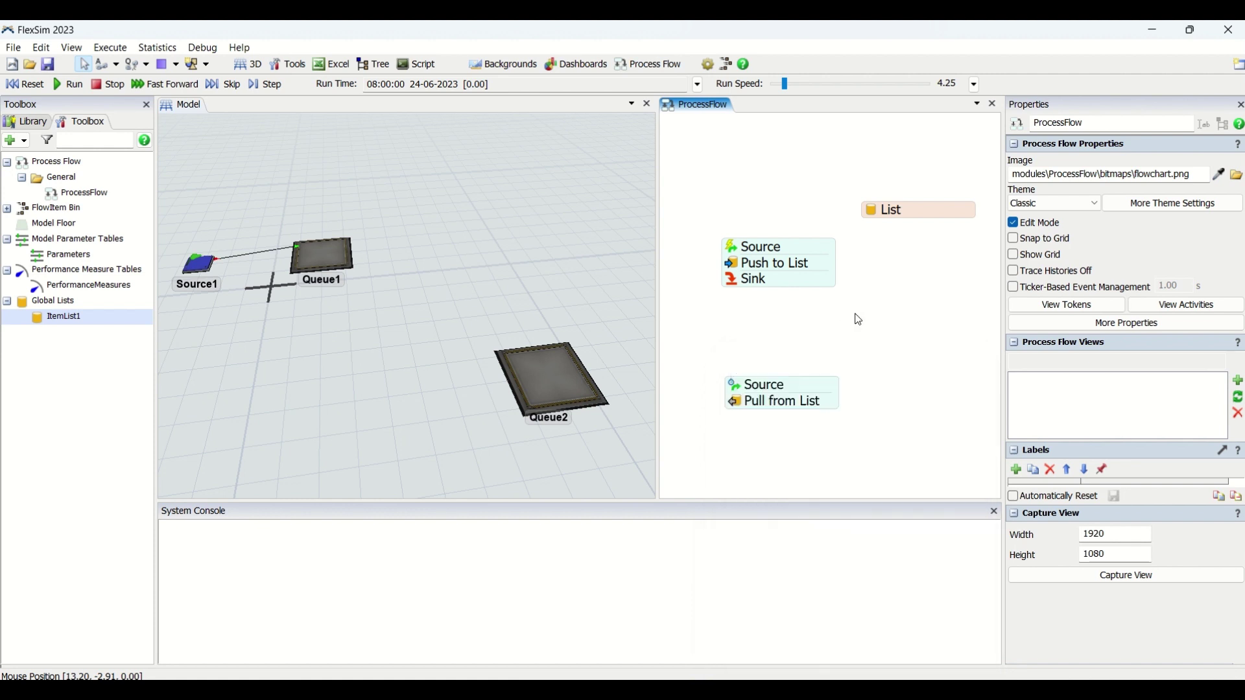
- Add a Move Object activity and attach it beneath Pull from List
double_click(862, 435)
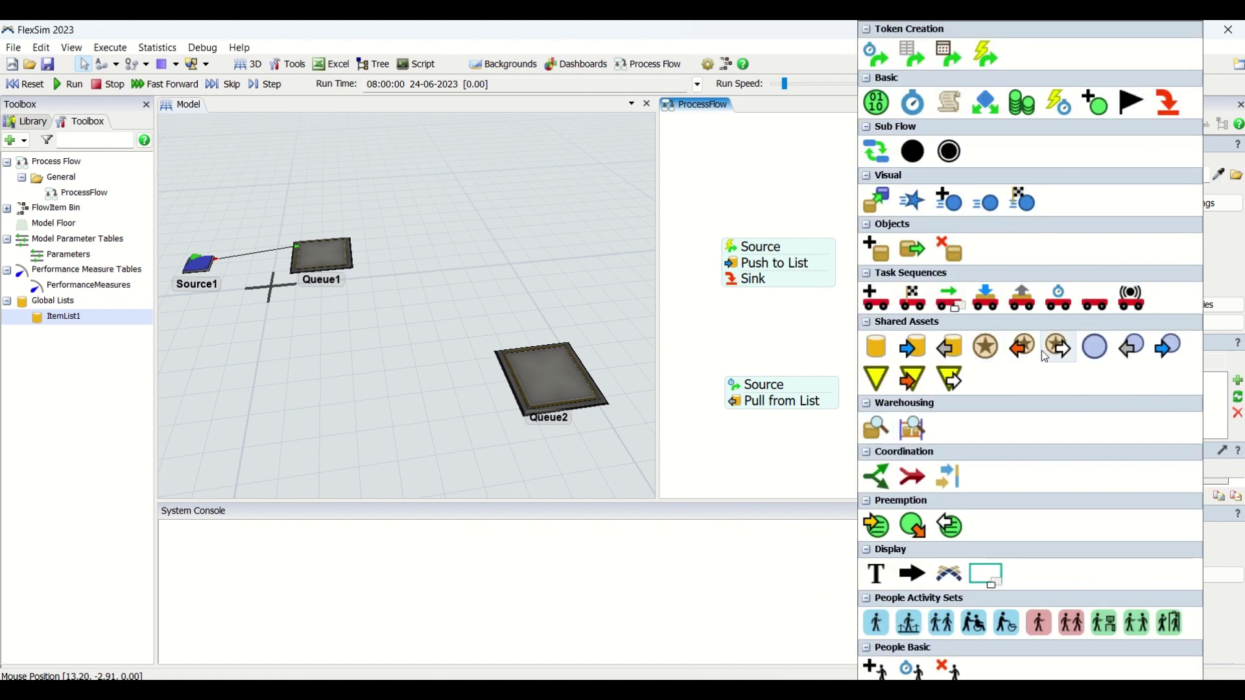
click(912, 250)
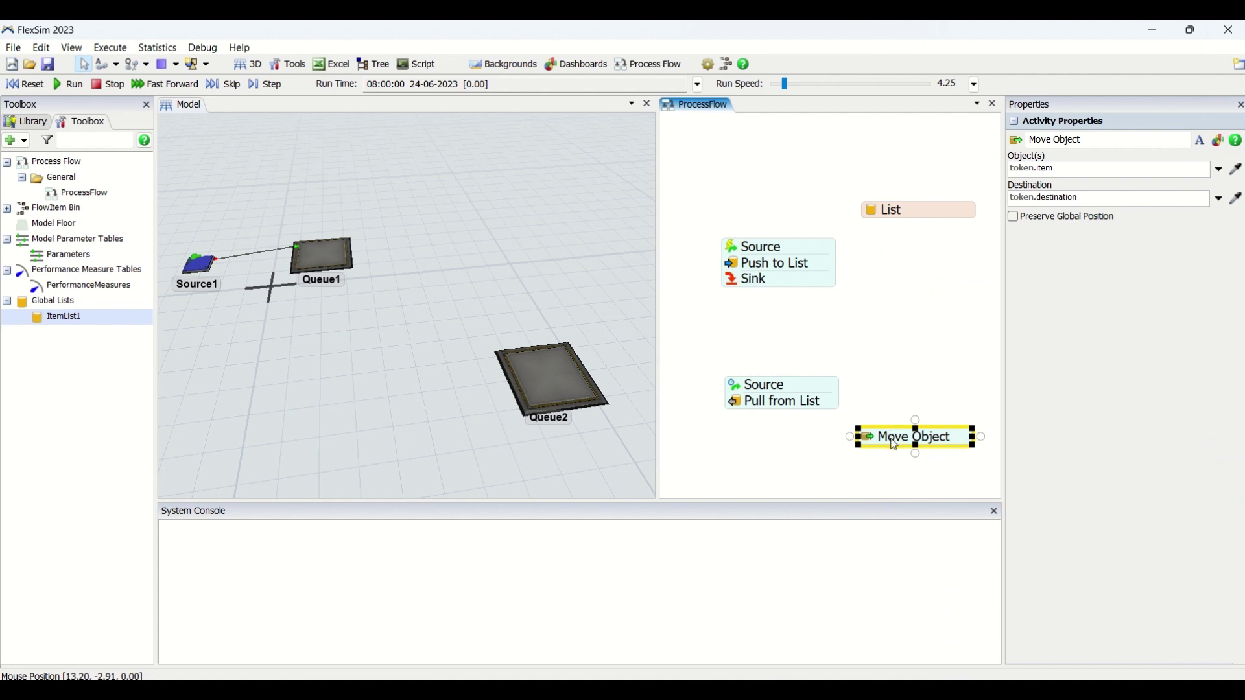
drag(892, 434, 772, 433)
- Attach Move Object beneath Pull from List and set it to move token.pulled to Queue2
click(739, 418)
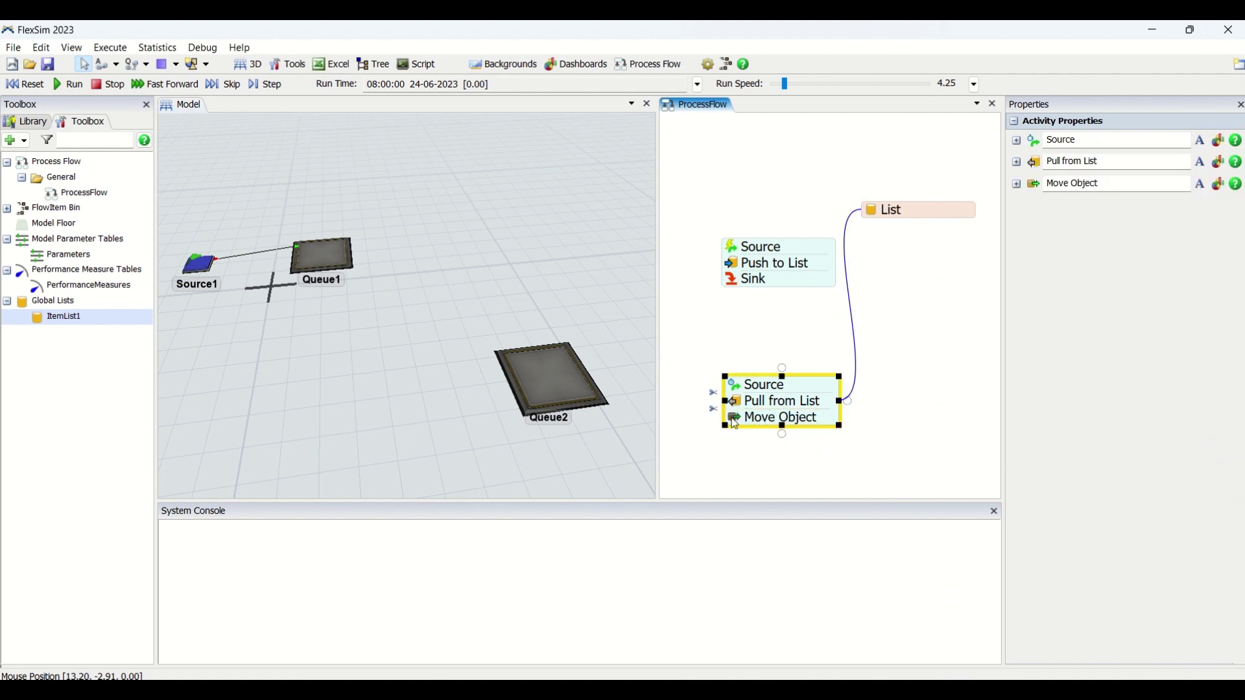
double_click(736, 423)
double_click(866, 475)
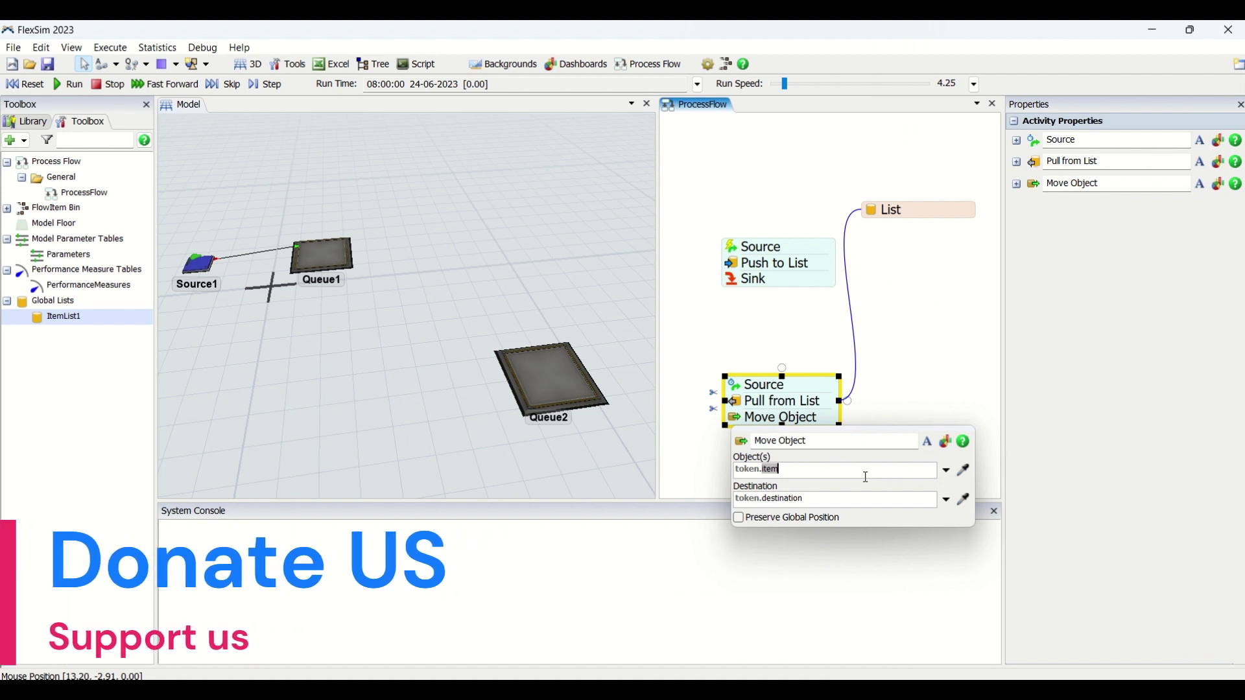
text(pulled)
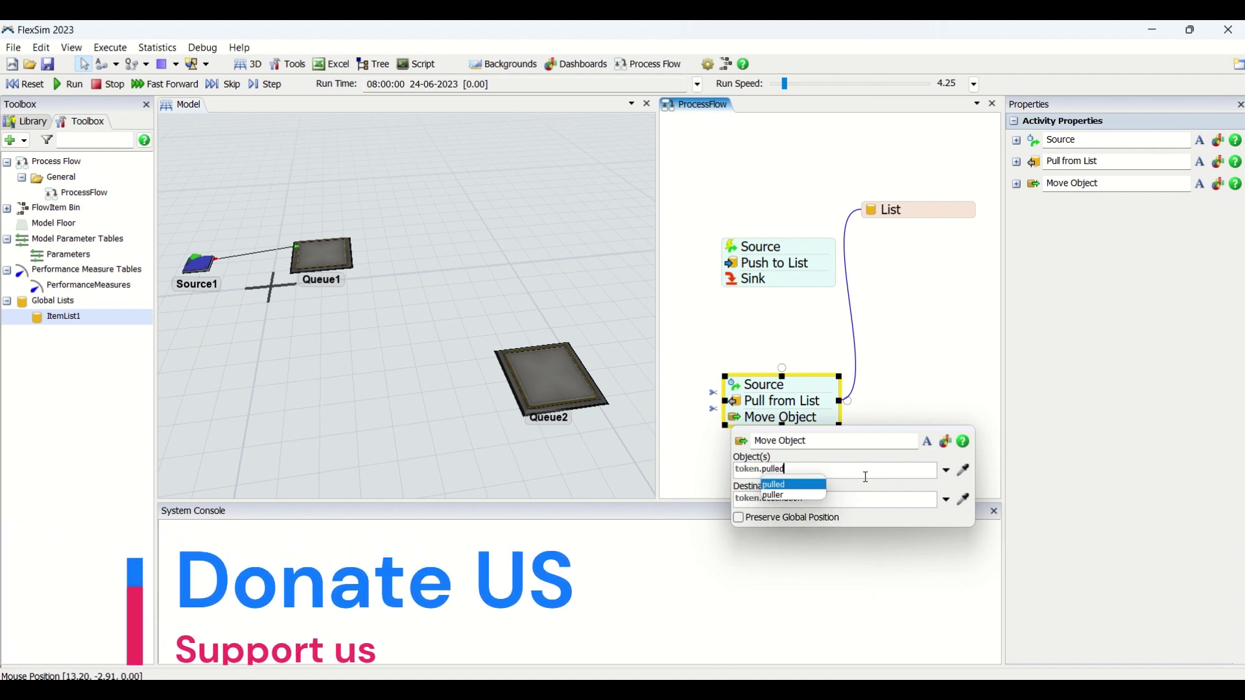
click(964, 500)
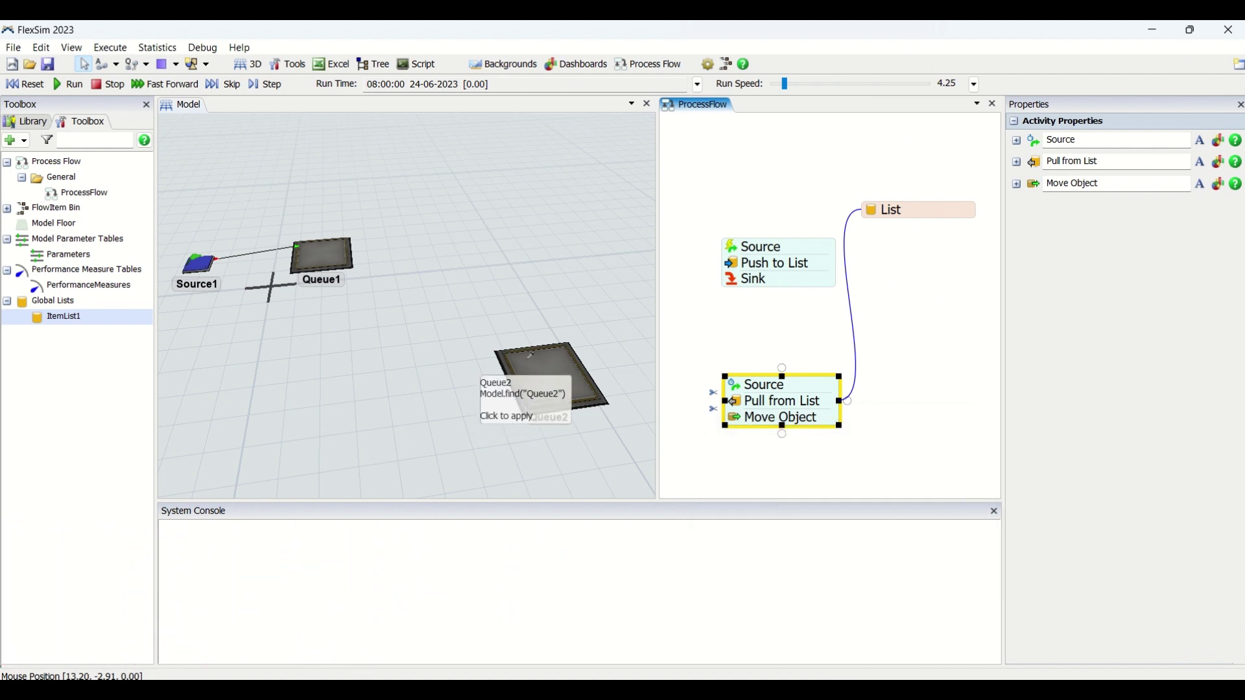
click(553, 367)
click(571, 369)
click(756, 329)
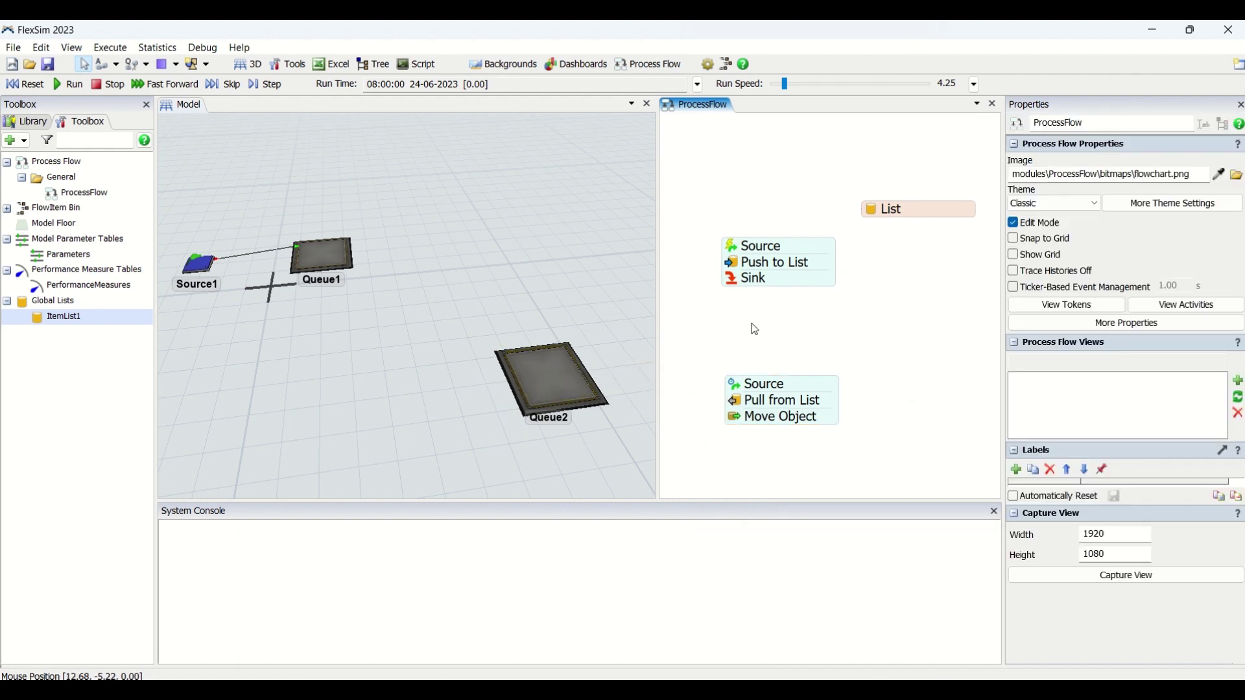
- Reset and run the model at a run speed of 0.59 and inspect the List asset's entries during the run
click(25, 84)
click(70, 85)
click(882, 213)
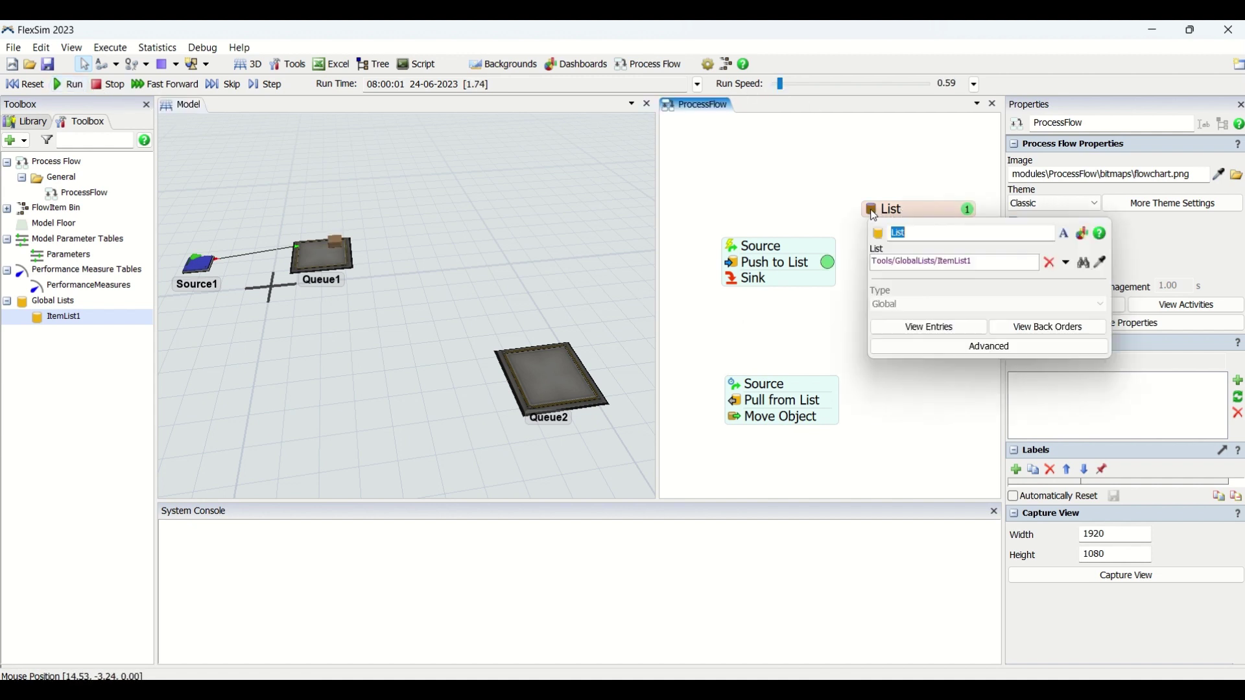
click(933, 330)
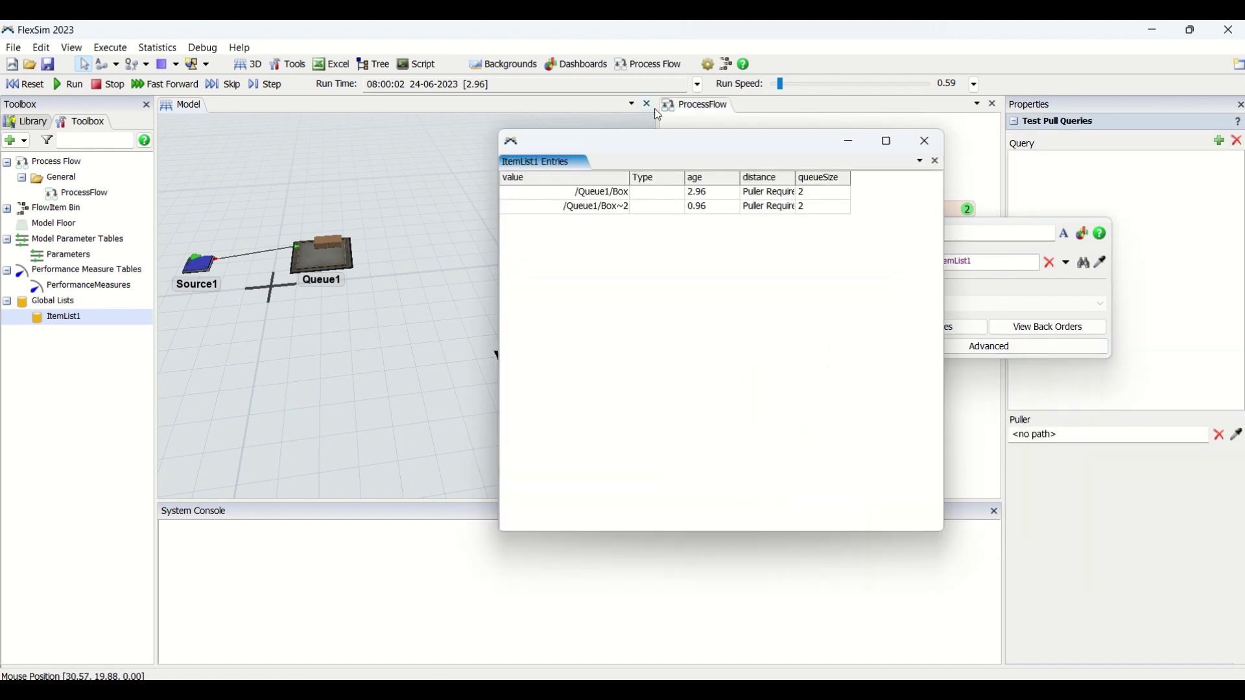
drag(657, 156, 536, 236)
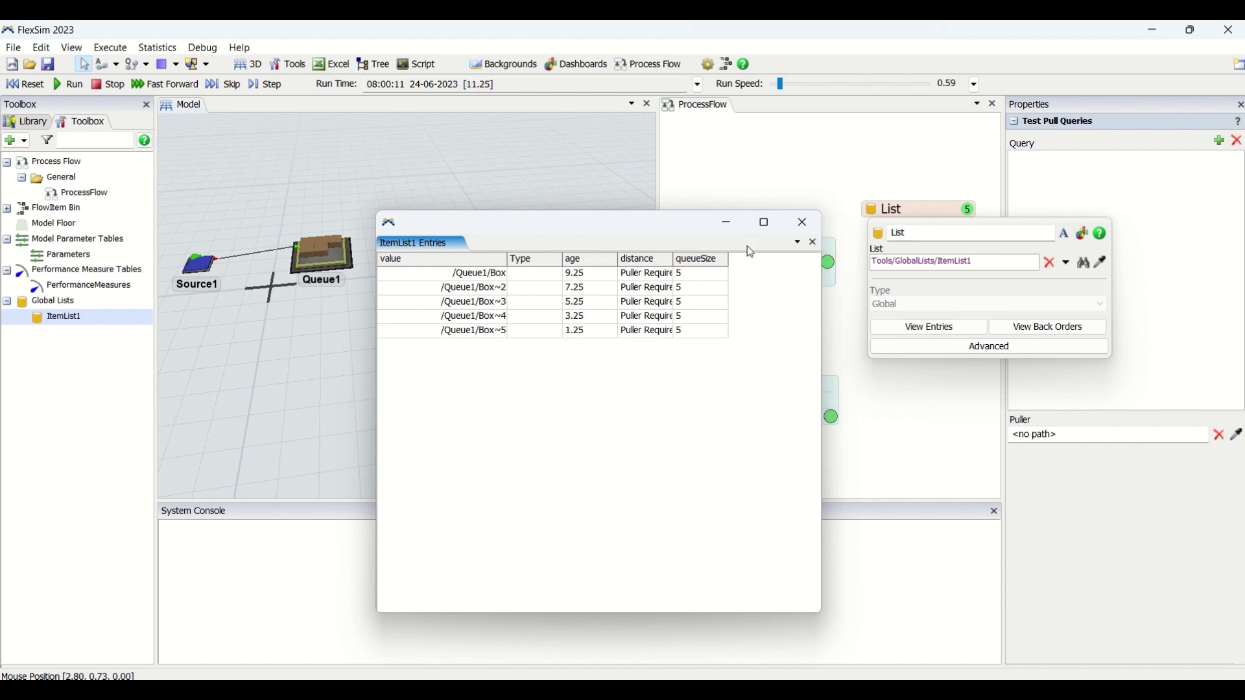
click(803, 223)
click(851, 197)
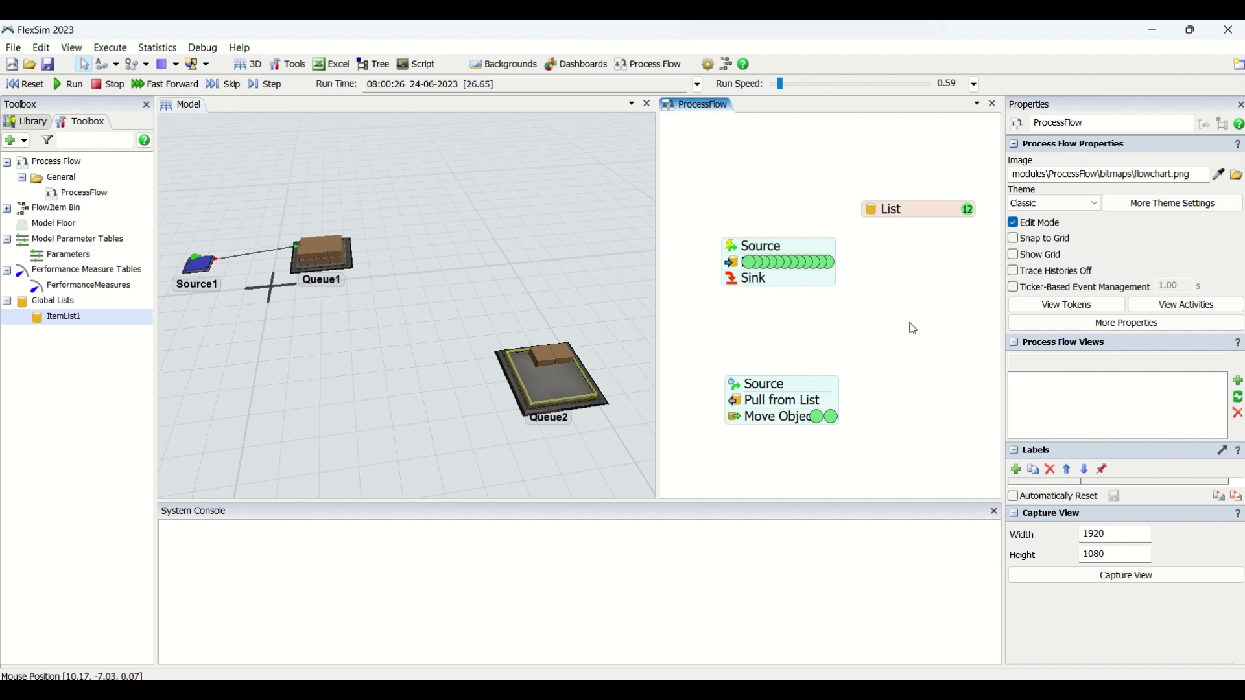
drag(913, 327, 896, 304)
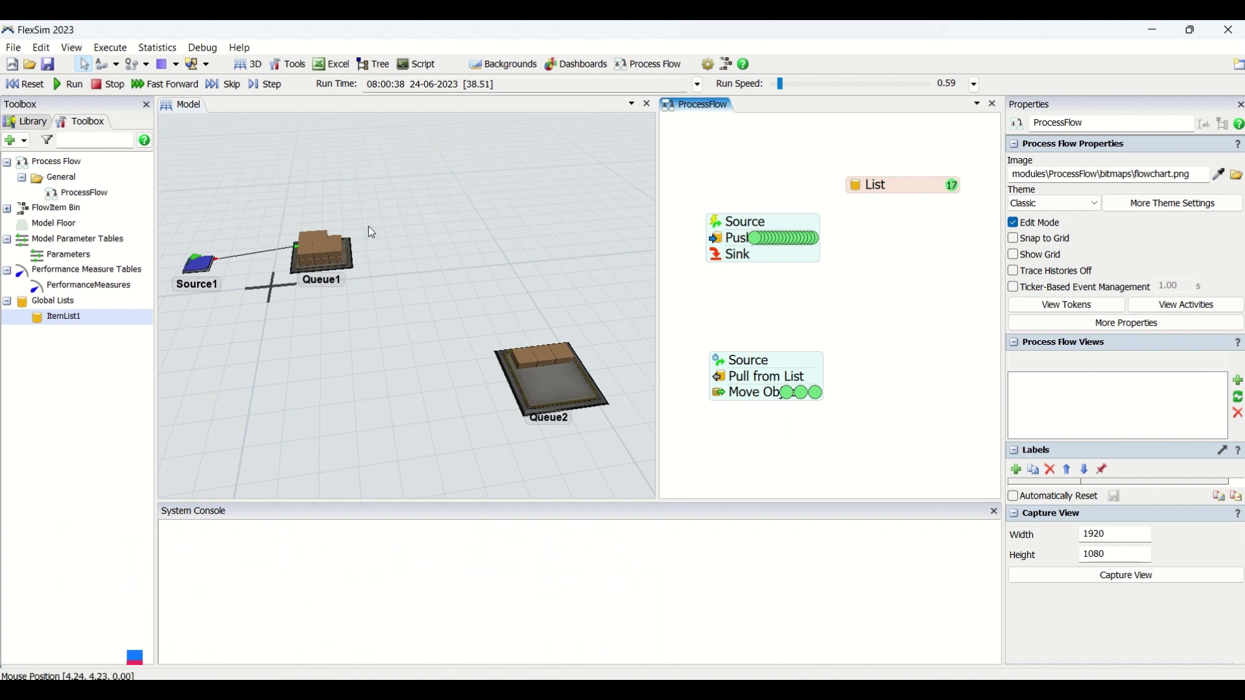
click(867, 286)
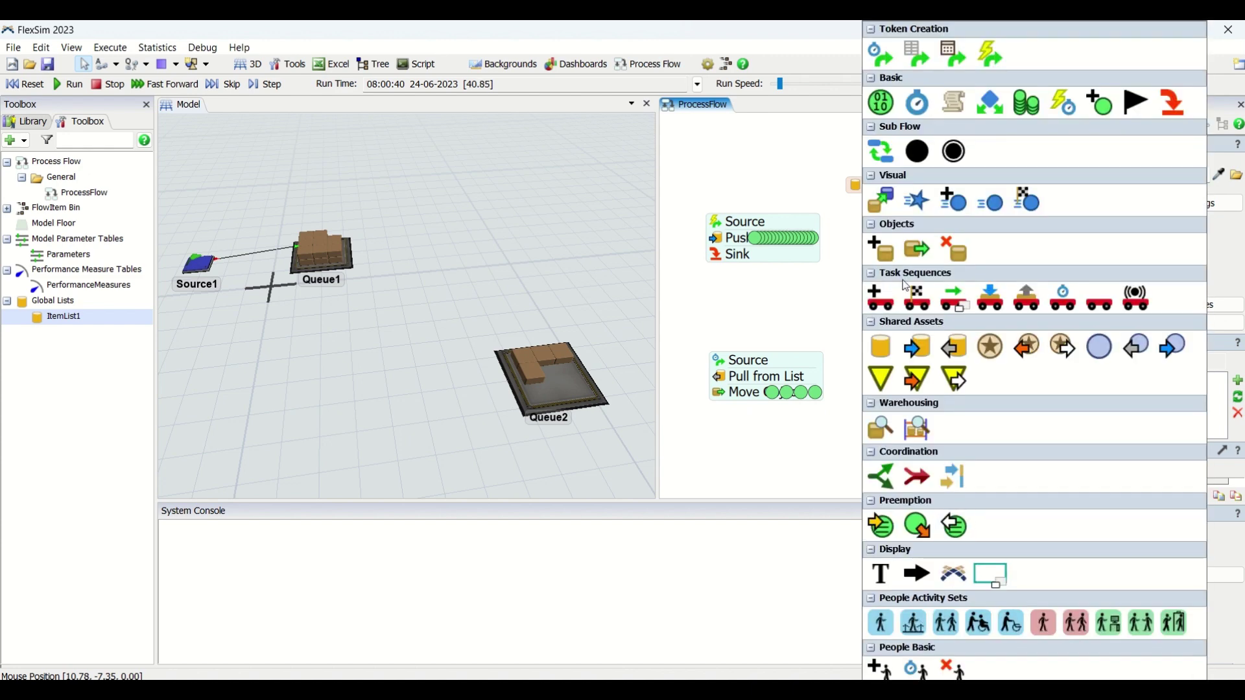
click(805, 321)
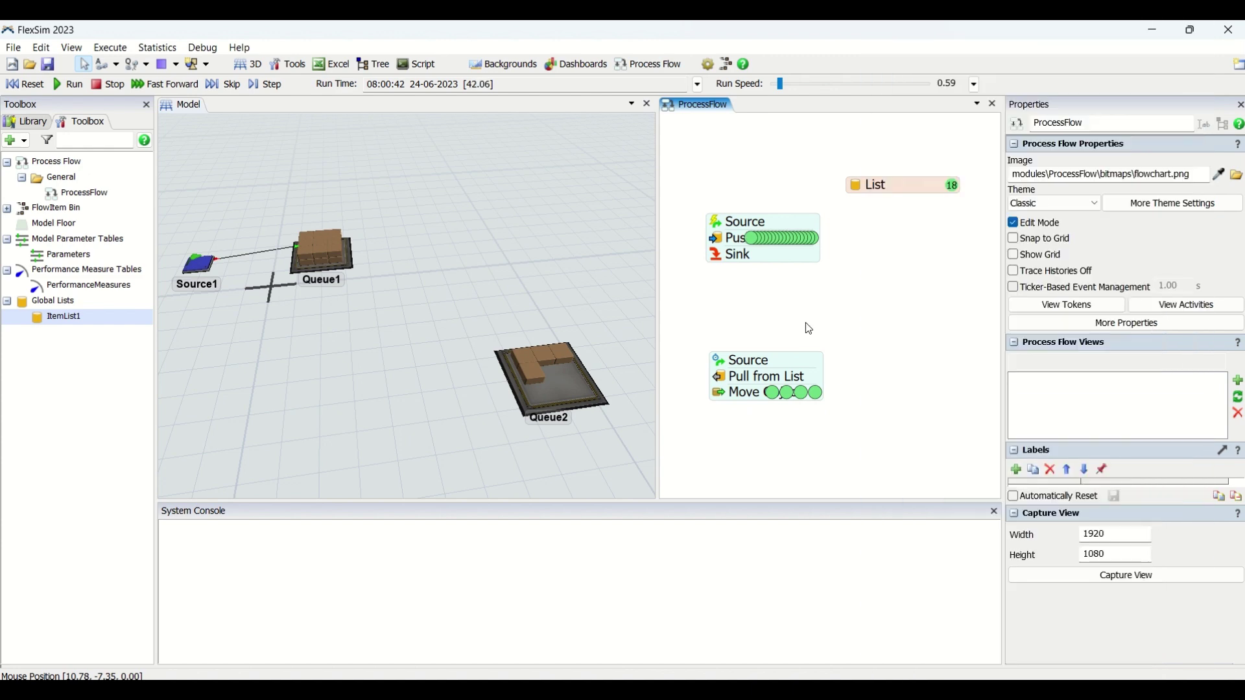